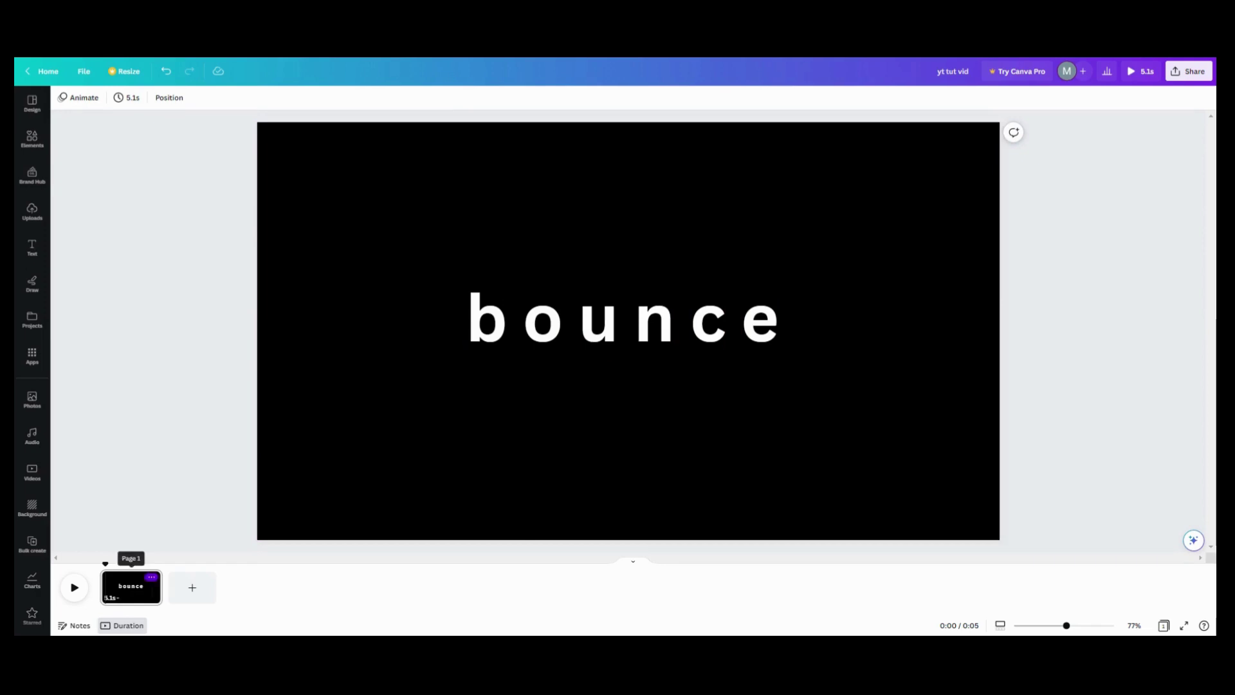
Duplicate the page containing the word "bounce".
click(152, 579)
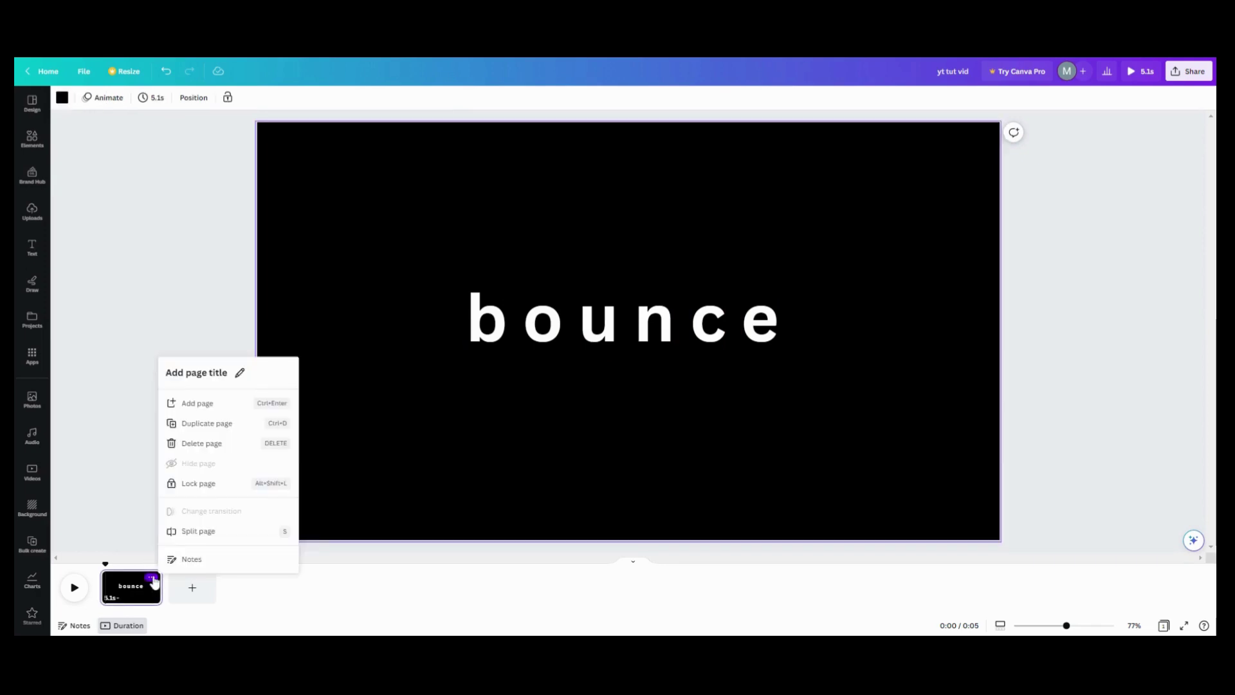
click(184, 424)
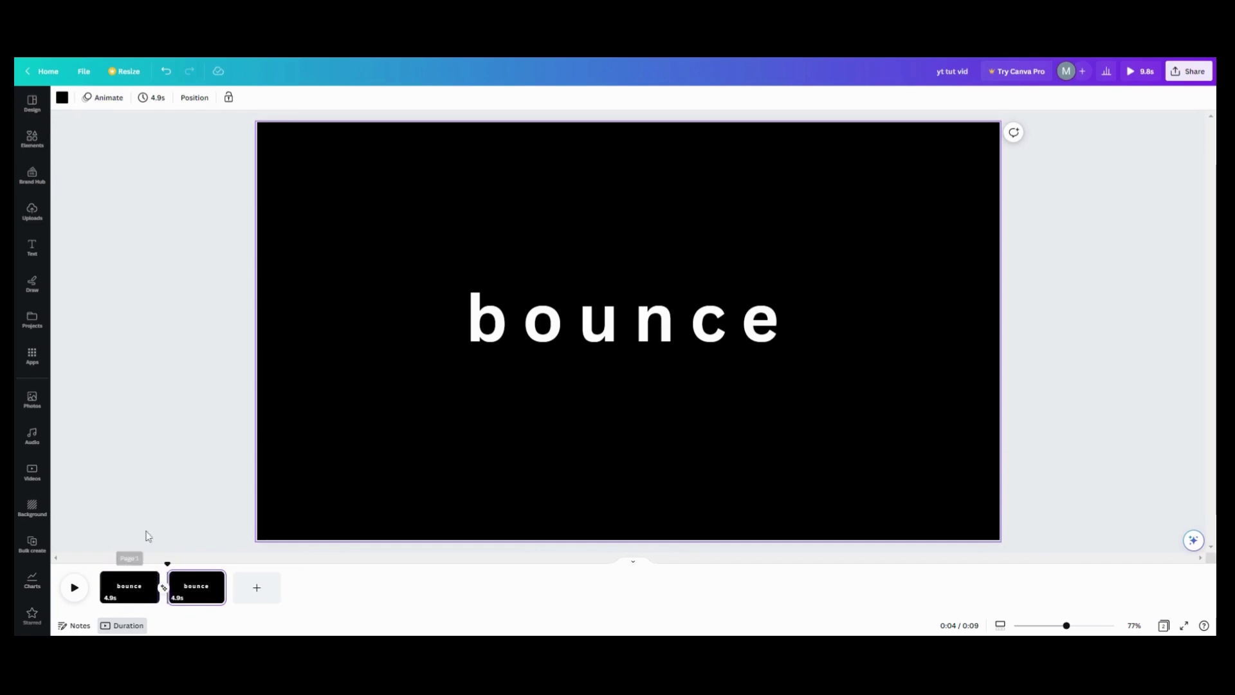
On the first page, create a custom animation path for the letter b that bounces over each following letter to just past the e.
click(137, 593)
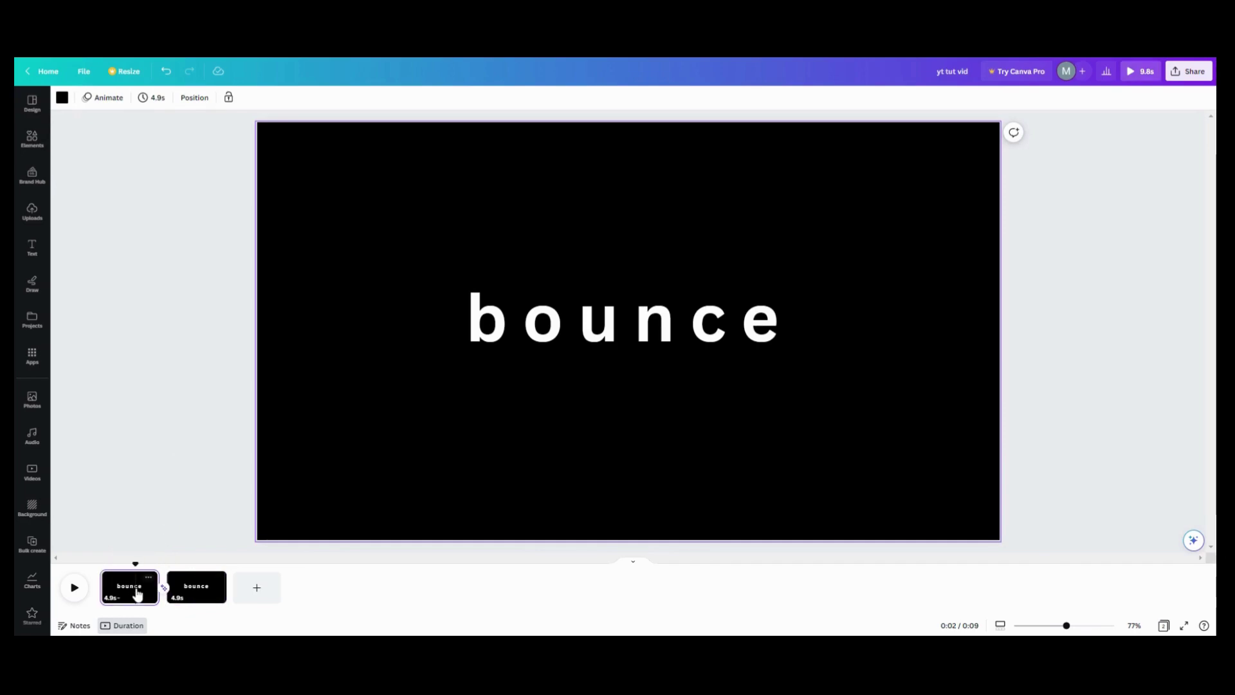
click(487, 332)
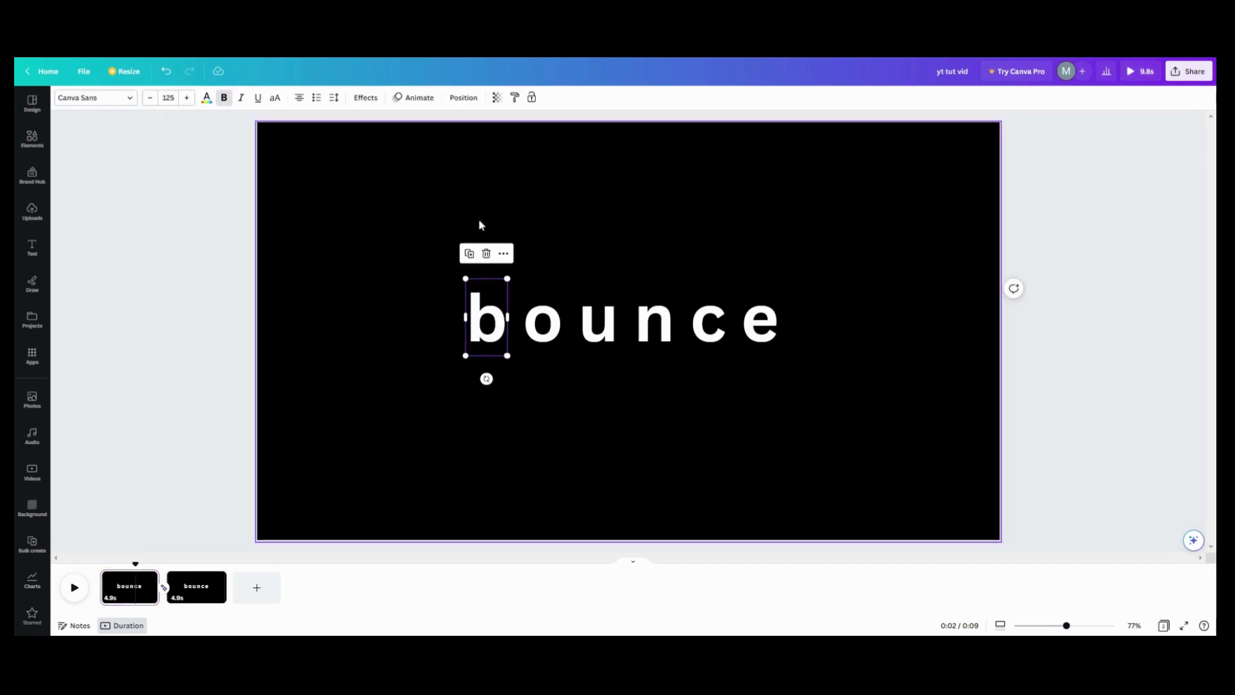
click(425, 99)
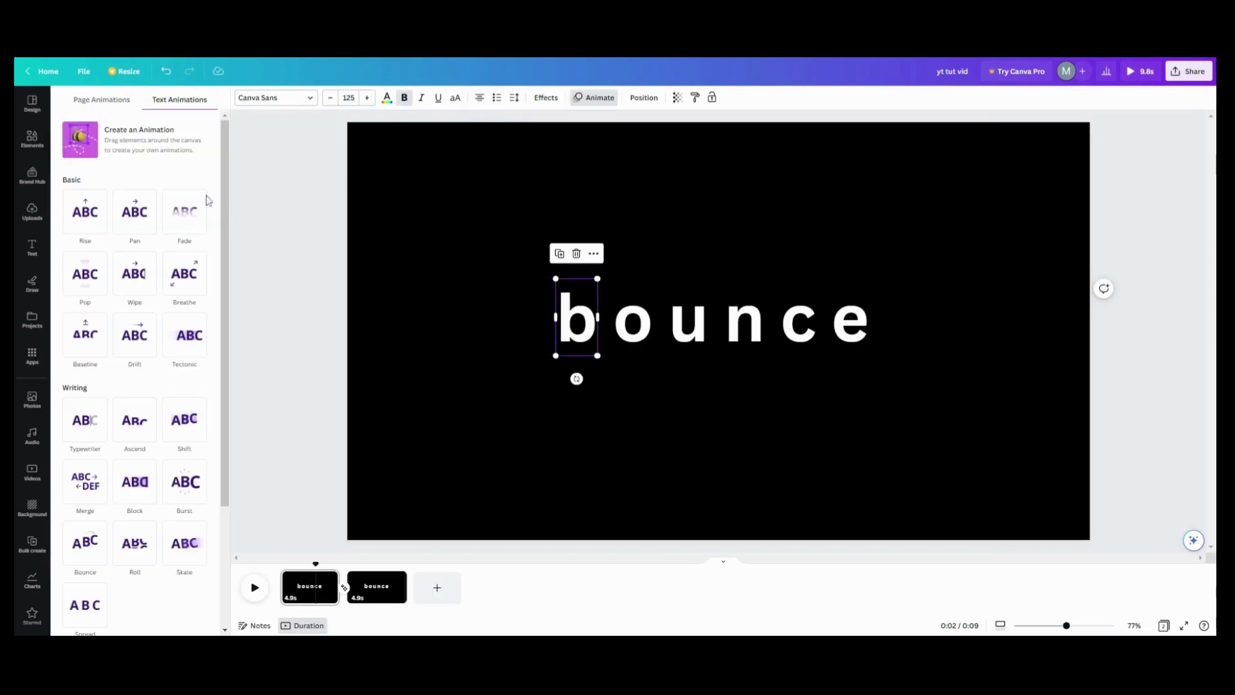
click(161, 150)
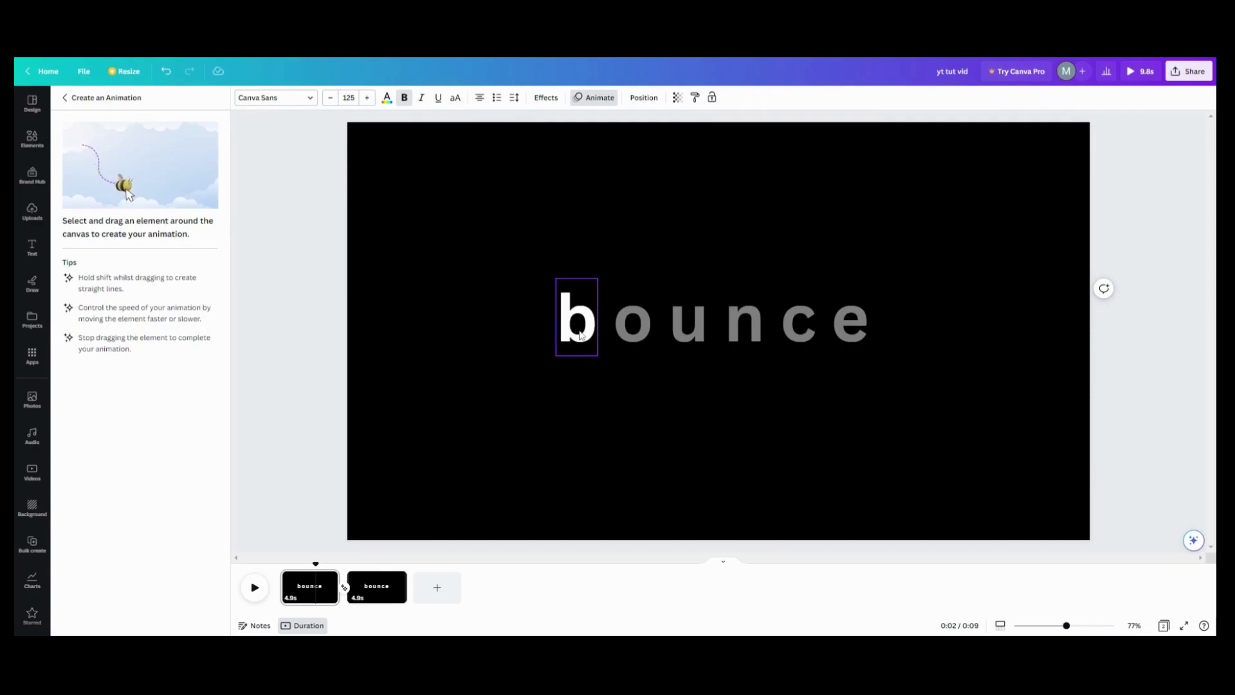
mouse_move(582, 335)
mouse_down()
mouse_move(597, 288)
mouse_move(633, 300)
mouse_move(657, 280)
mouse_move(686, 297)
mouse_move(759, 306)
mouse_move(863, 280)
mouse_move(858, 296)
mouse_move(889, 274)
mouse_move(899, 312)
mouse_up()
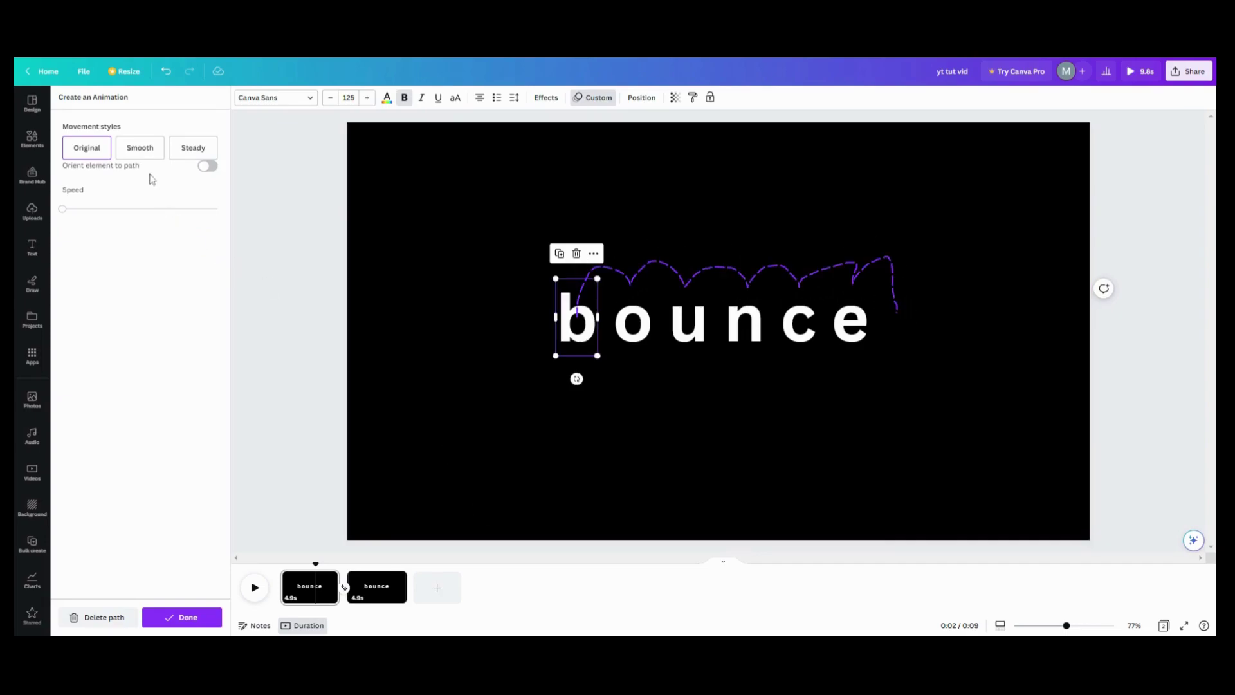
Set the b path's movement style to Steady, raise its speed to about a quarter of the range, and finish the animation.
click(141, 149)
click(193, 147)
drag(64, 213, 101, 211)
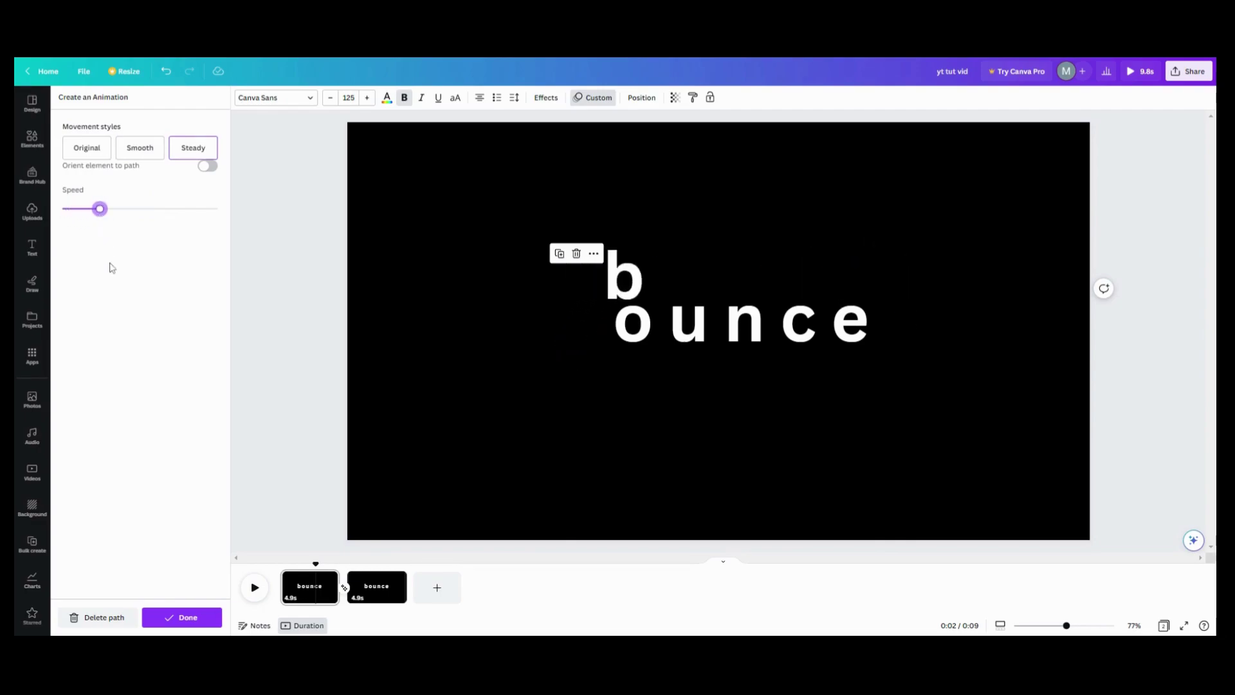
click(187, 617)
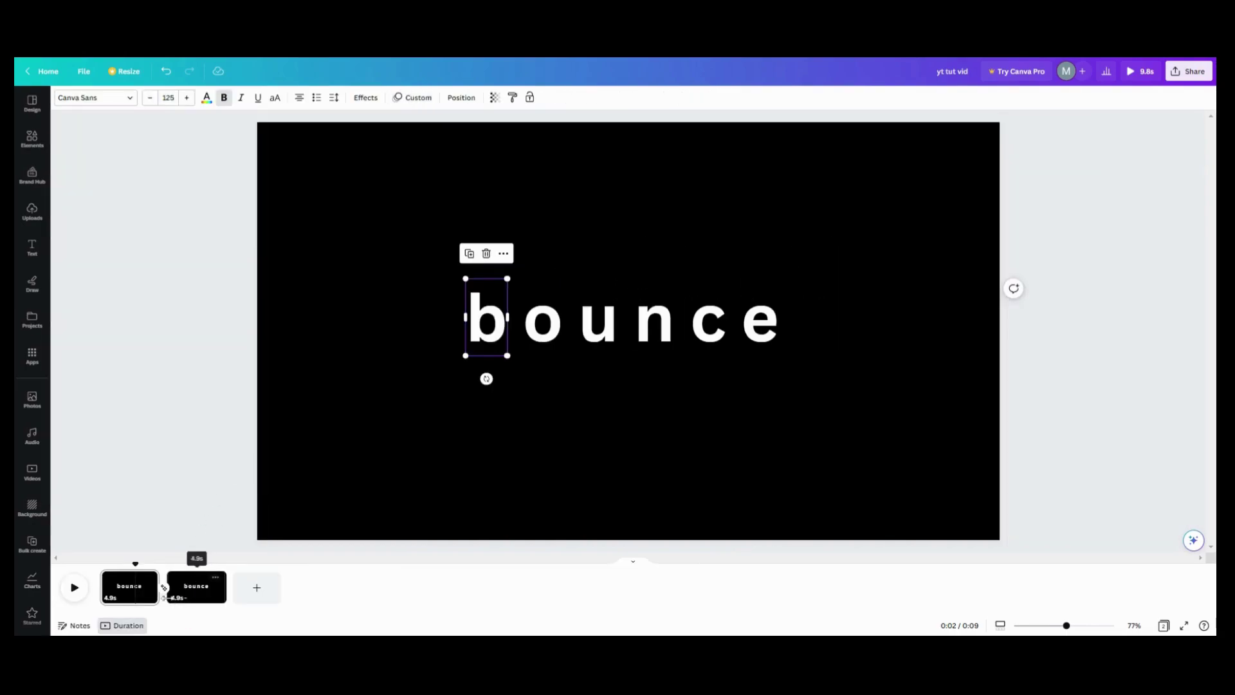
Shorten the first page to 2.9 seconds and play back the bouncing letter.
drag(154, 597, 126, 591)
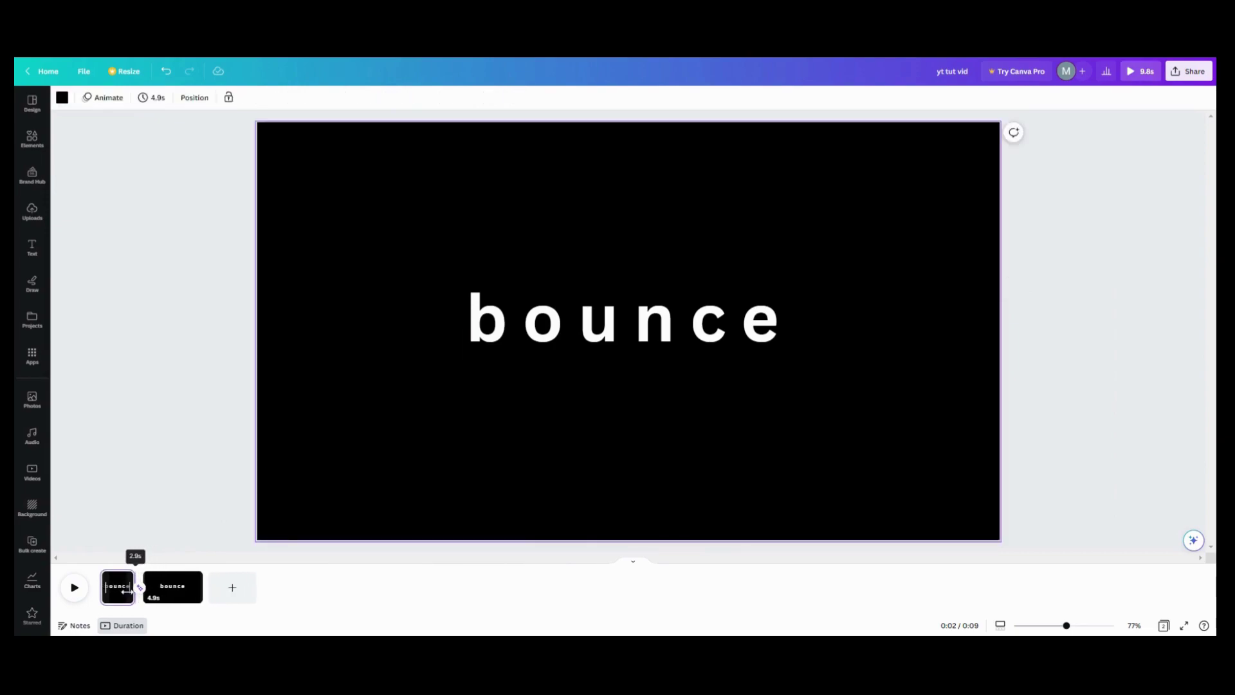
drag(126, 591, 126, 591)
click(75, 588)
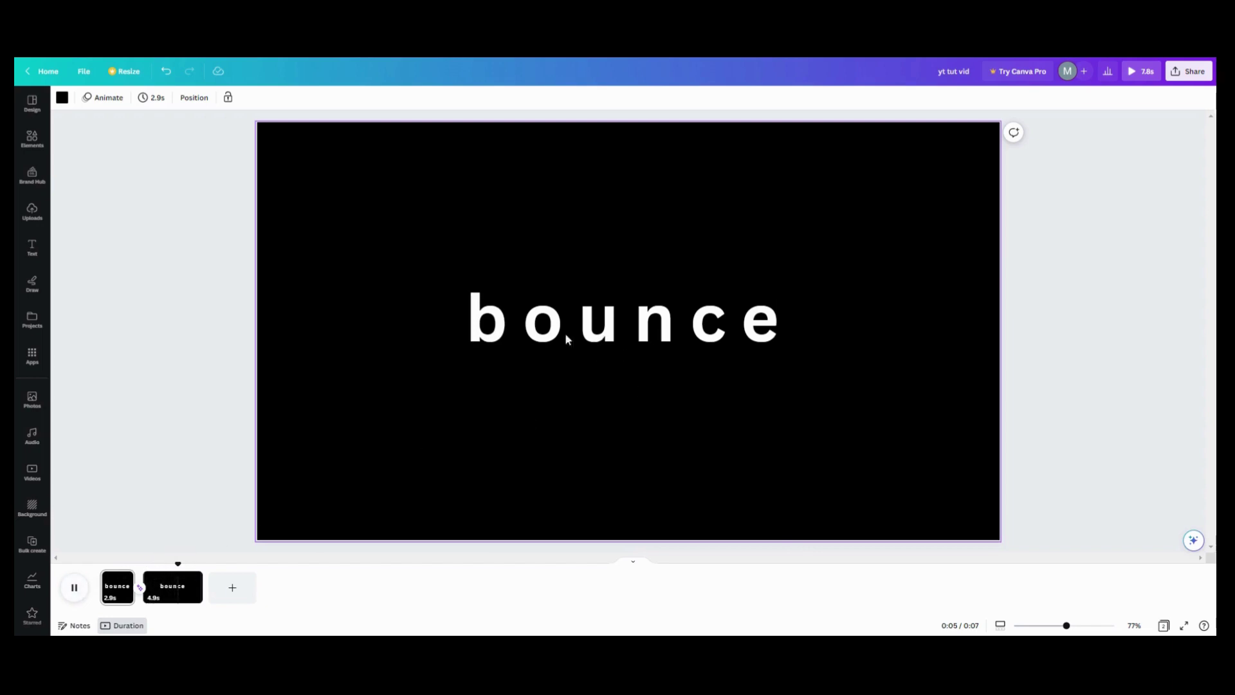
Group the letters o, u, n, c and e on the first page and show the group's timing.
click(117, 587)
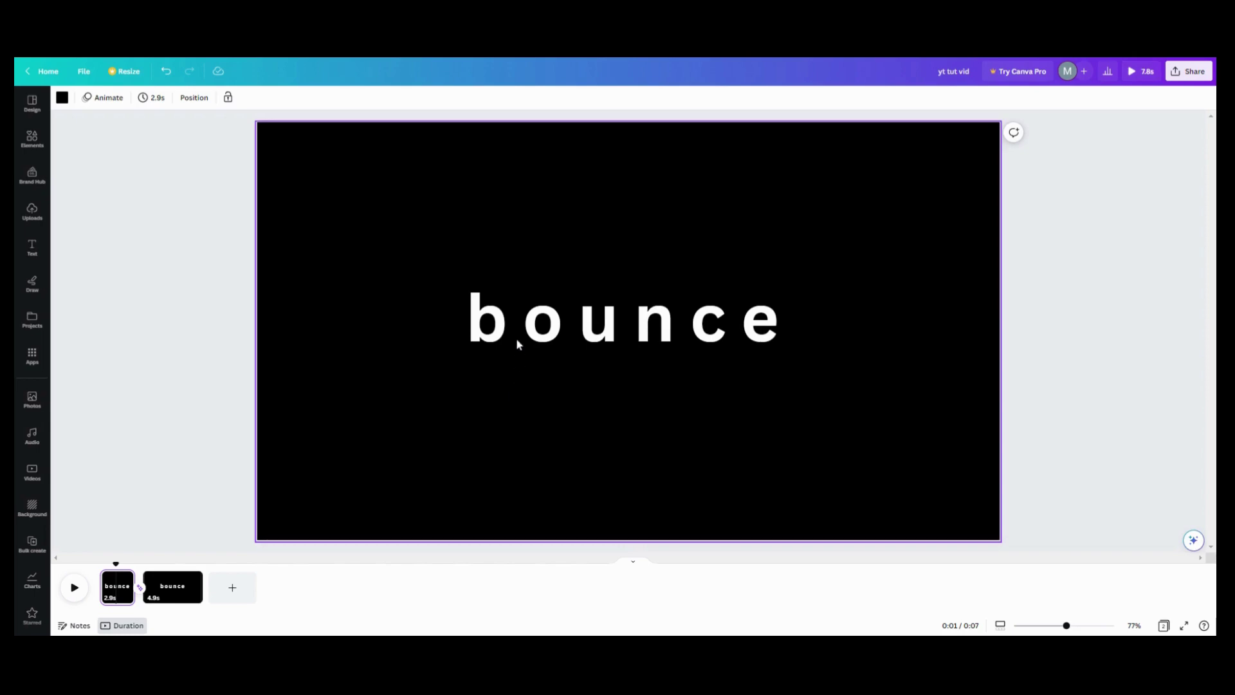
drag(539, 252, 760, 322)
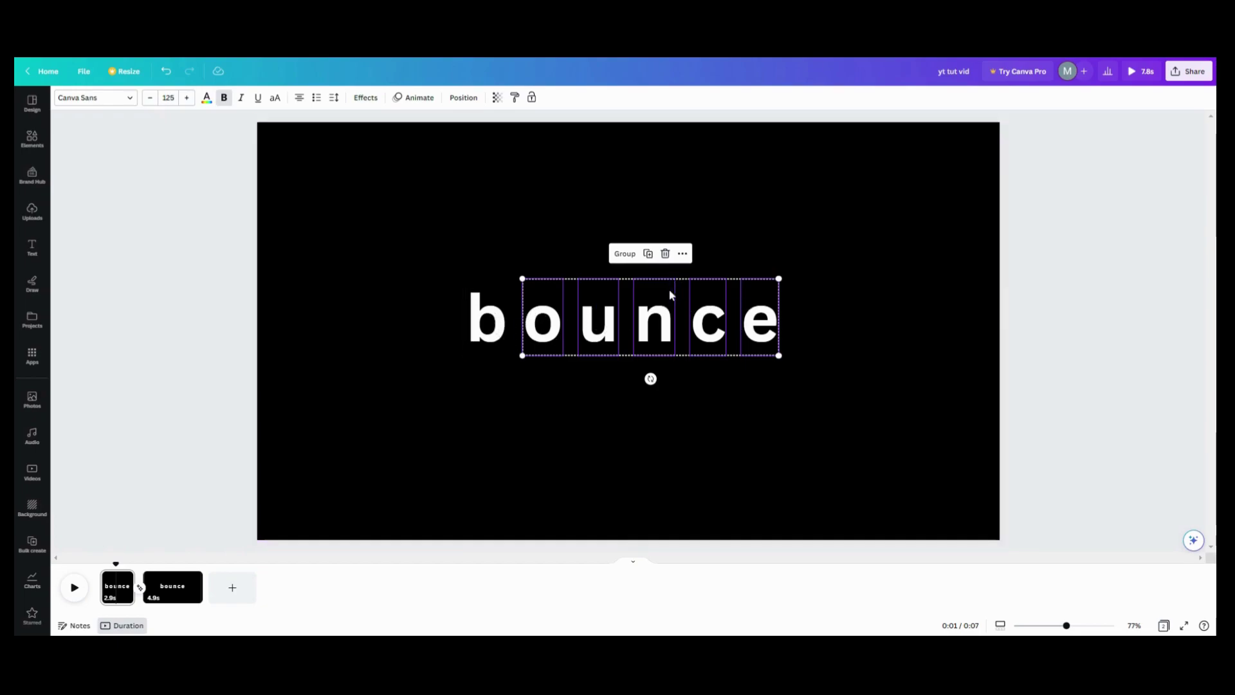
click(625, 254)
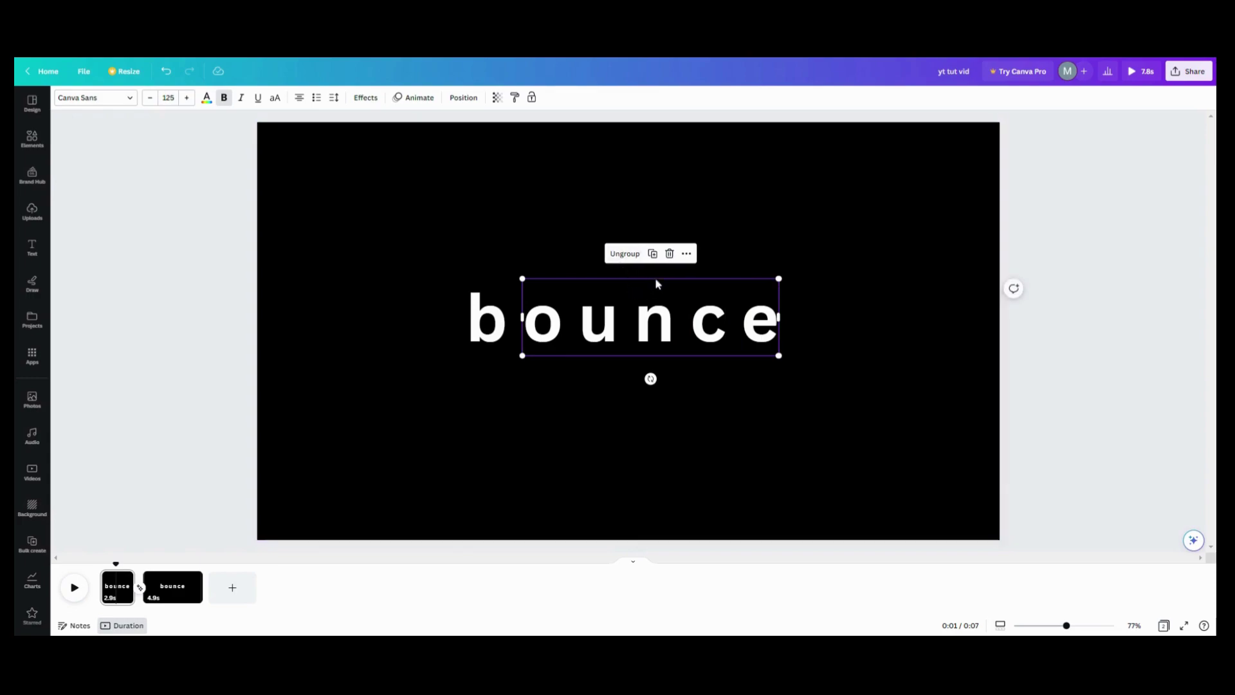
click(687, 254)
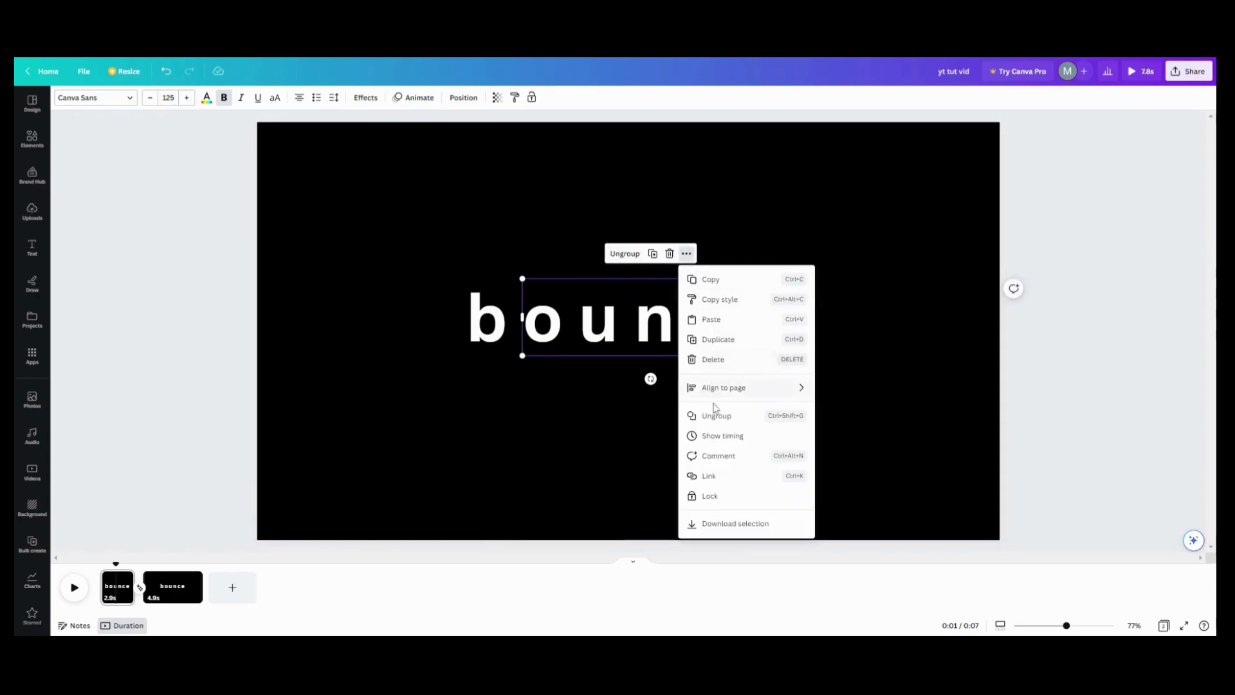
click(719, 435)
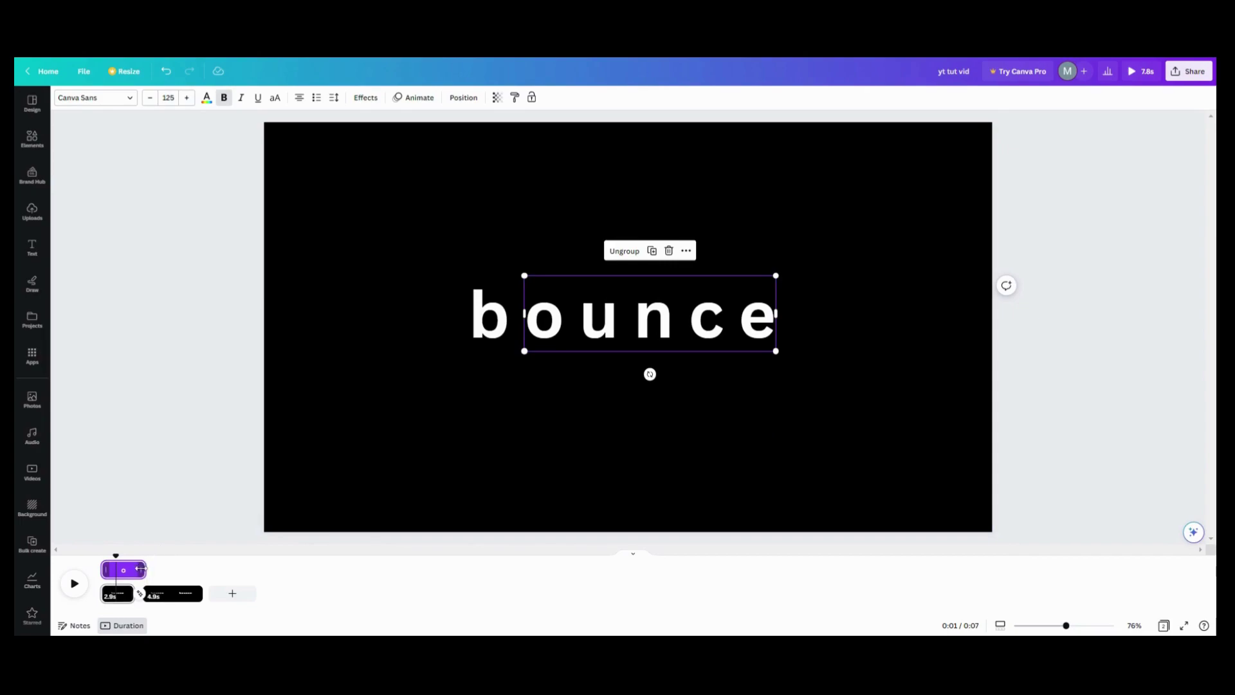
Trim the group's timing to the first page's end and stagger the starts of o, u, n, c and e to follow the b's bounces.
drag(140, 568, 140, 570)
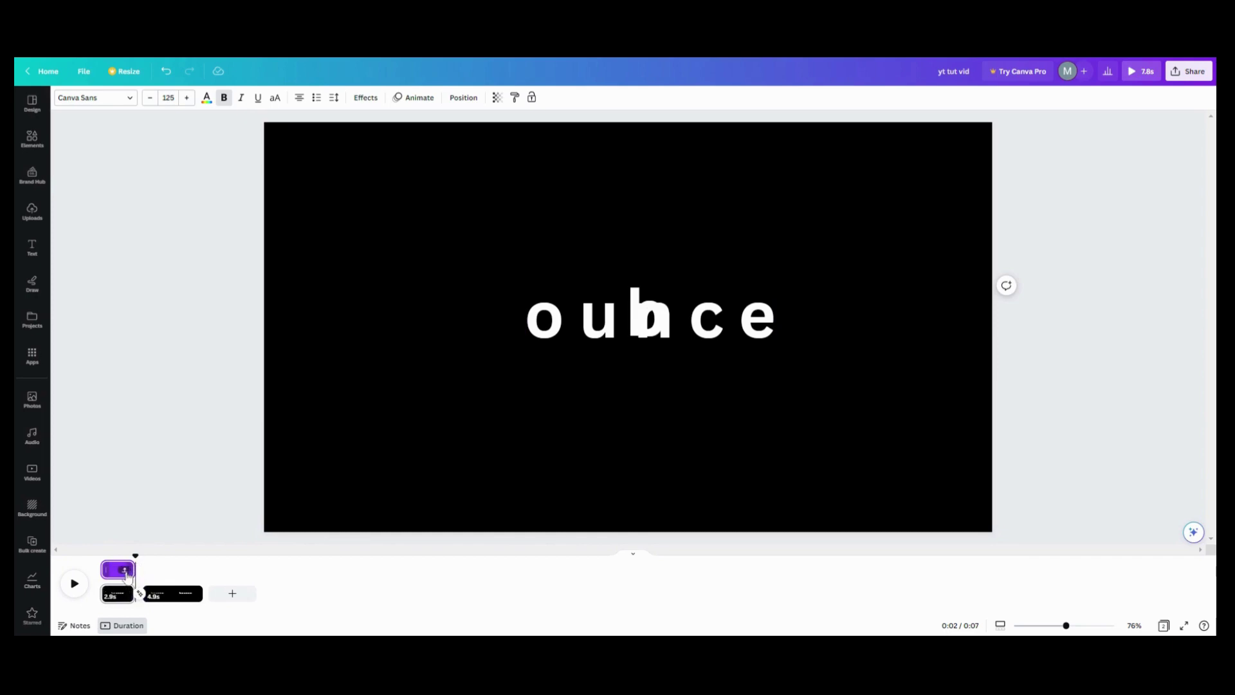
click(126, 575)
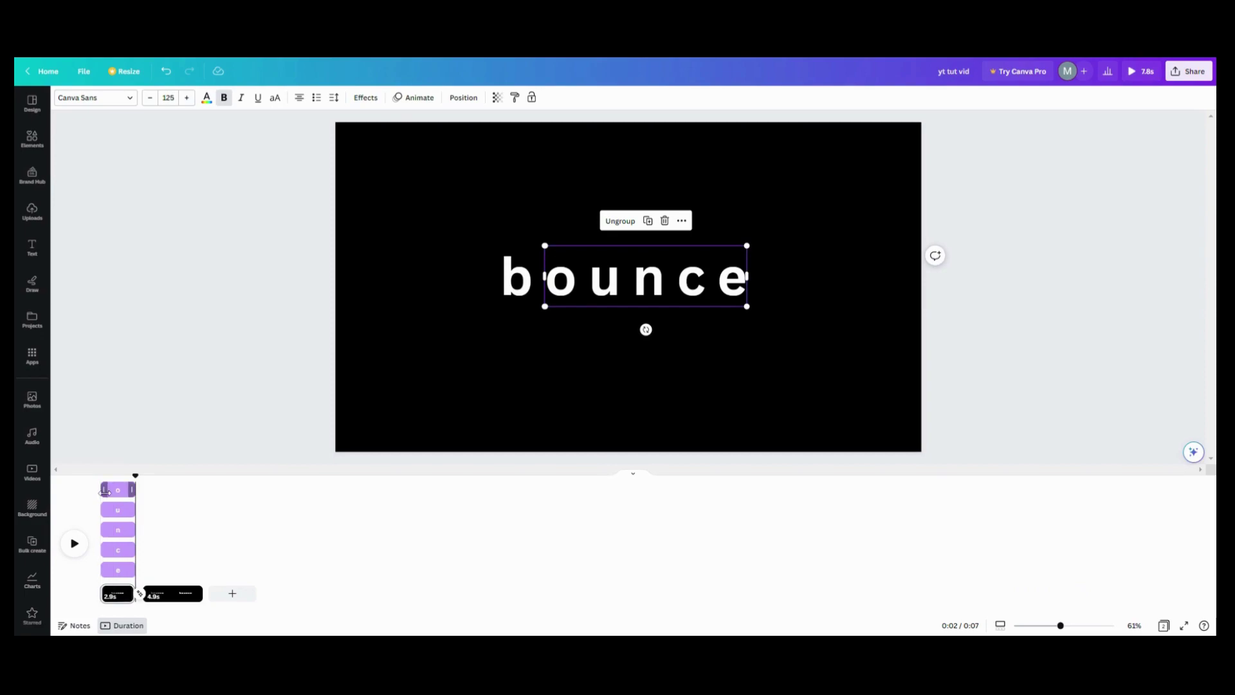
drag(108, 492, 133, 572)
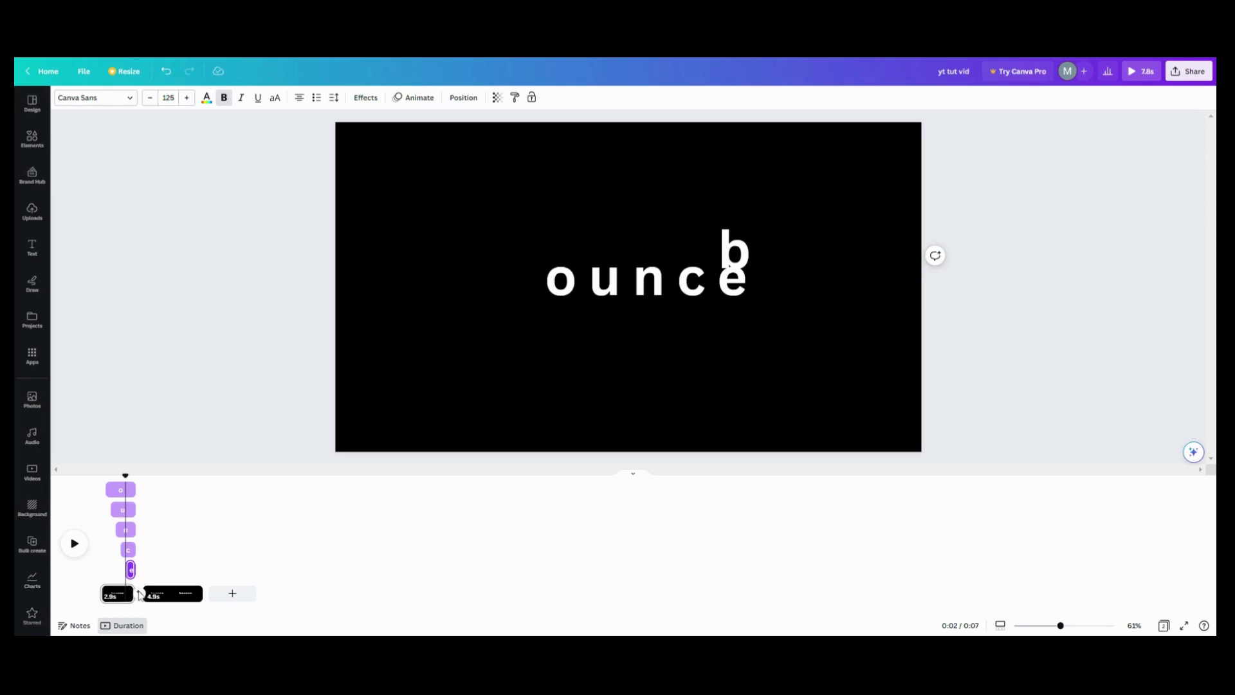
Use a 0.5-second Match & Move transition between the two pages and shorten the second page to 0.5 seconds.
click(139, 593)
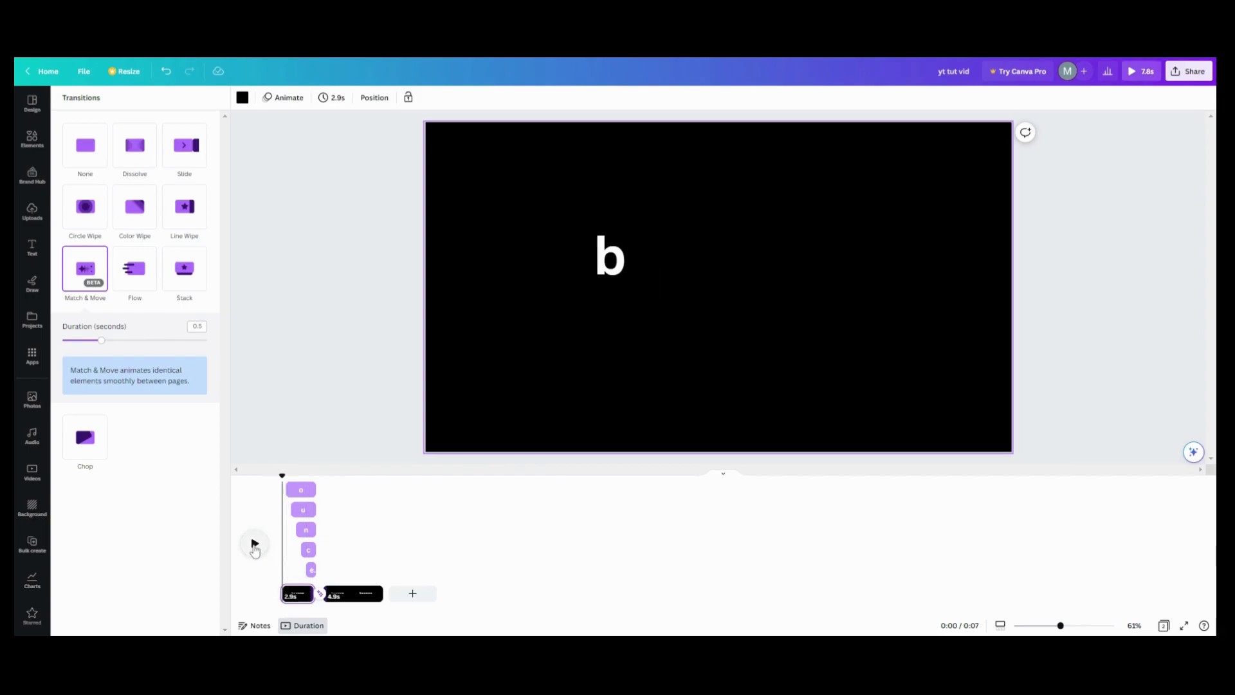
click(254, 543)
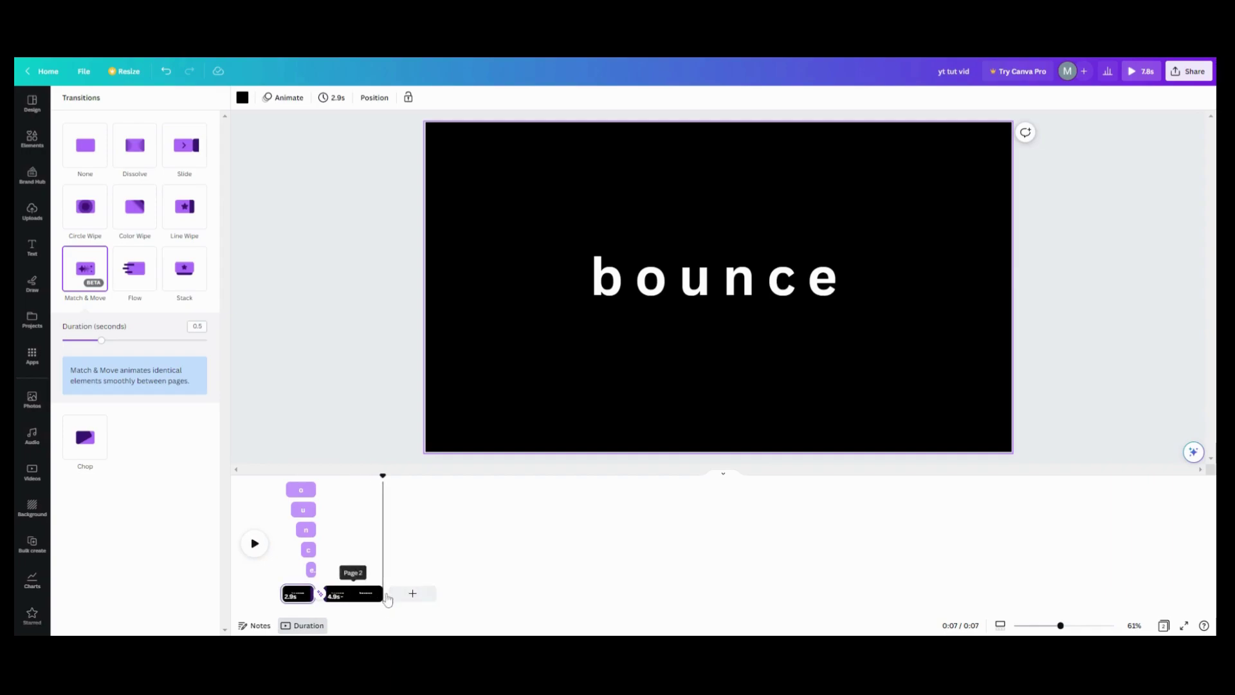
click(254, 241)
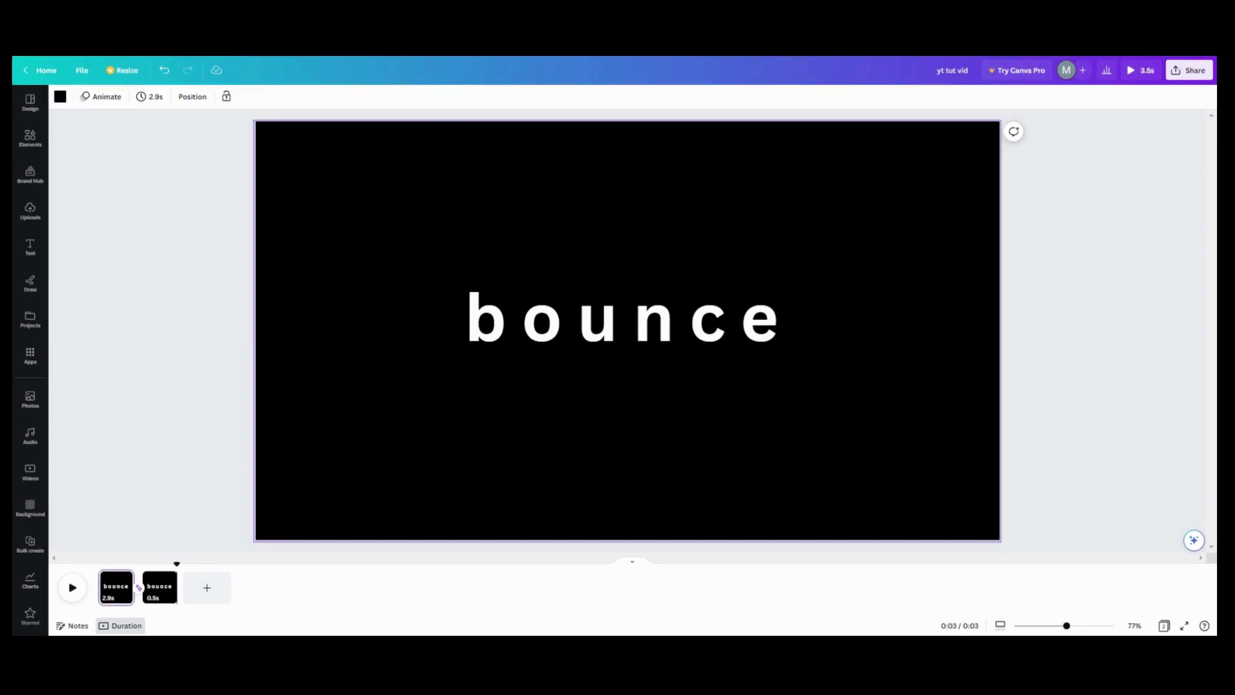
Add a white square to the second page and resize it into a wide rectangle covering the whole word.
click(161, 579)
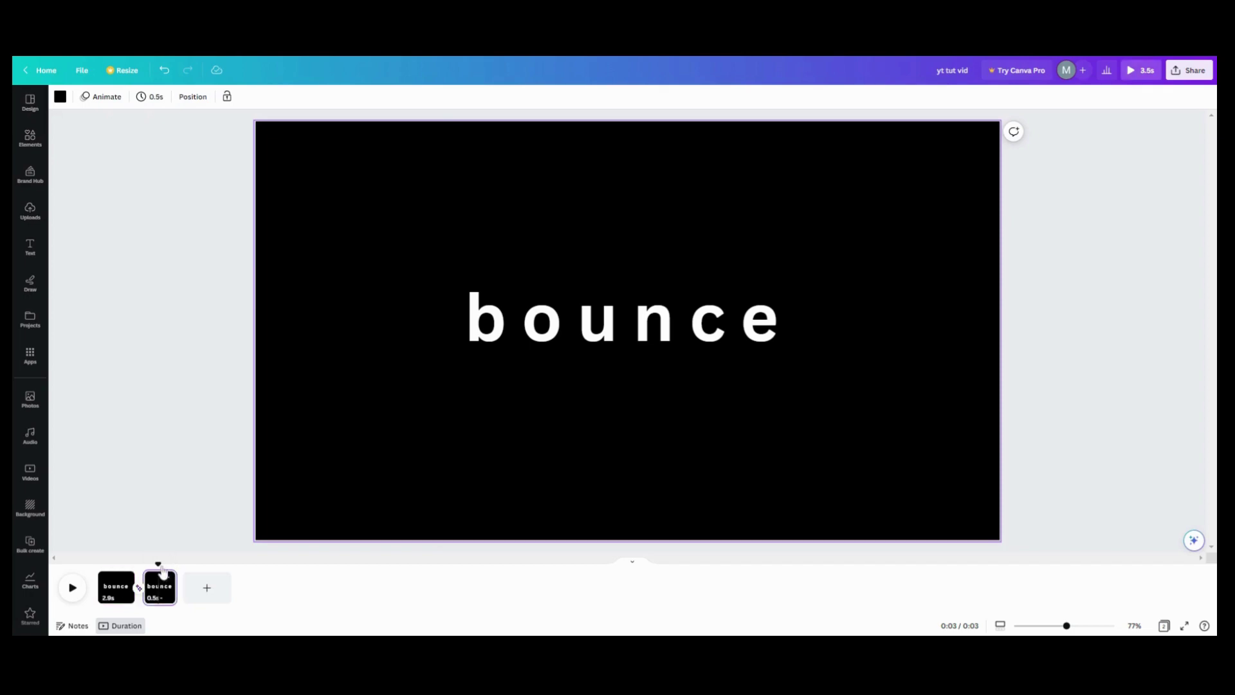
click(30, 139)
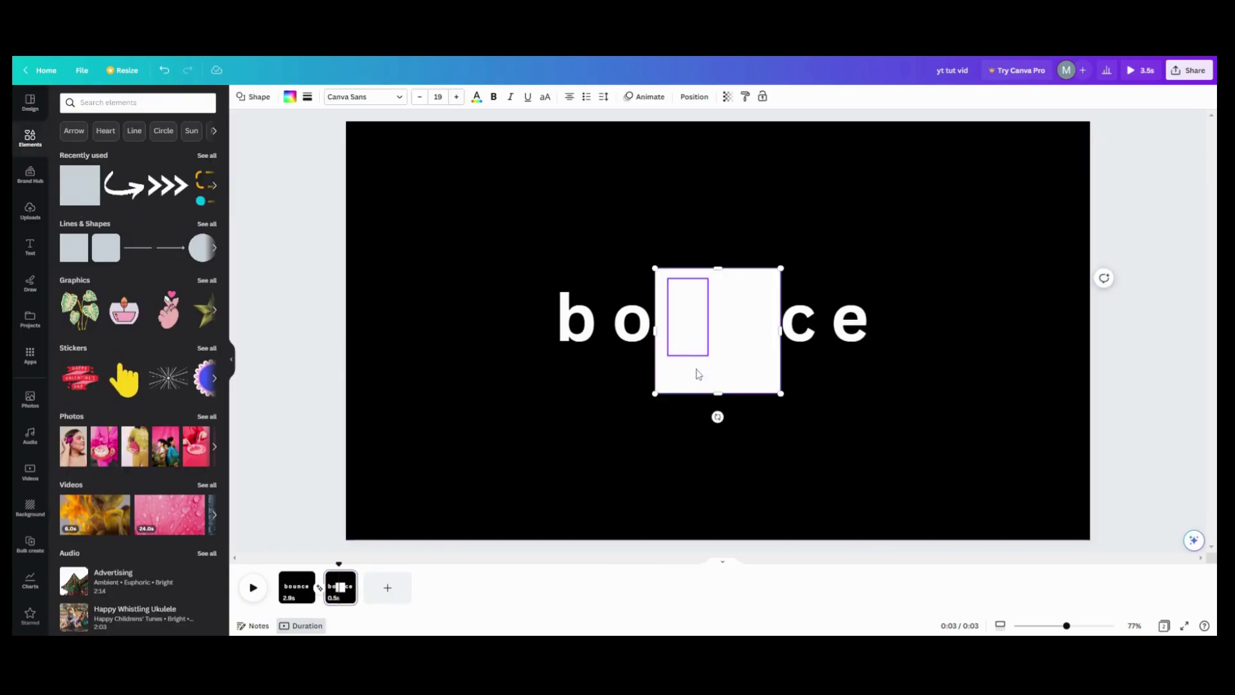
drag(718, 386, 718, 375)
drag(713, 267, 717, 278)
drag(780, 328, 886, 329)
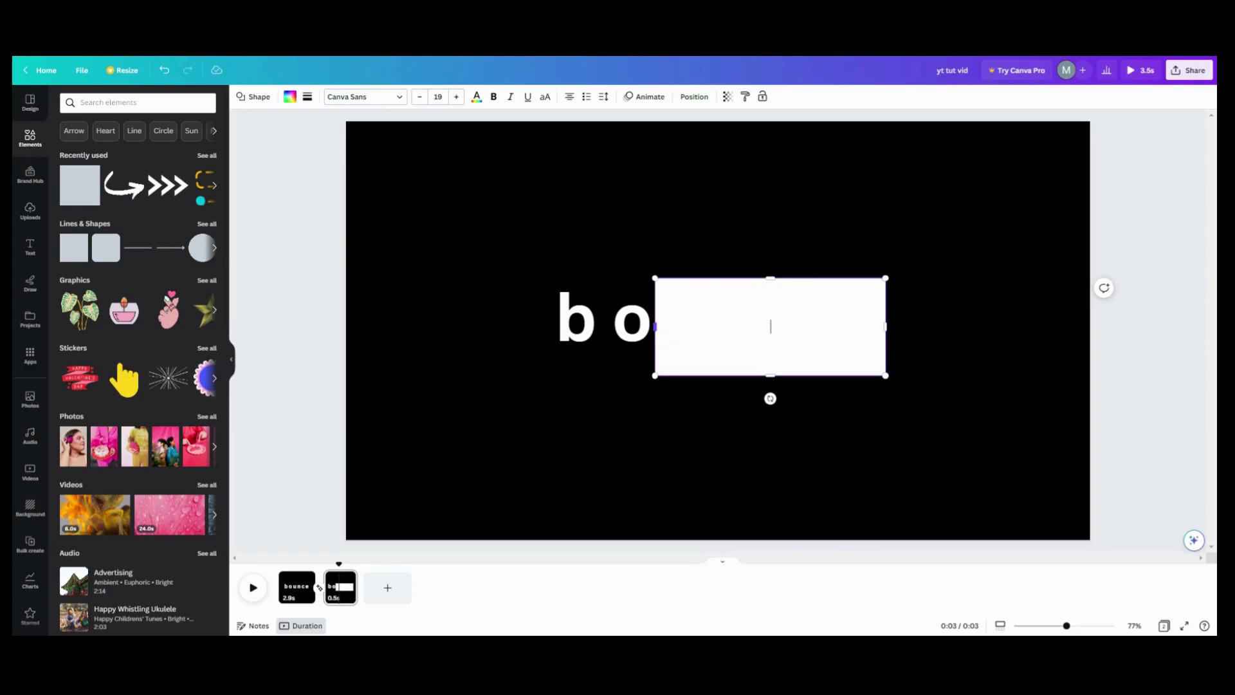
drag(656, 331, 540, 338)
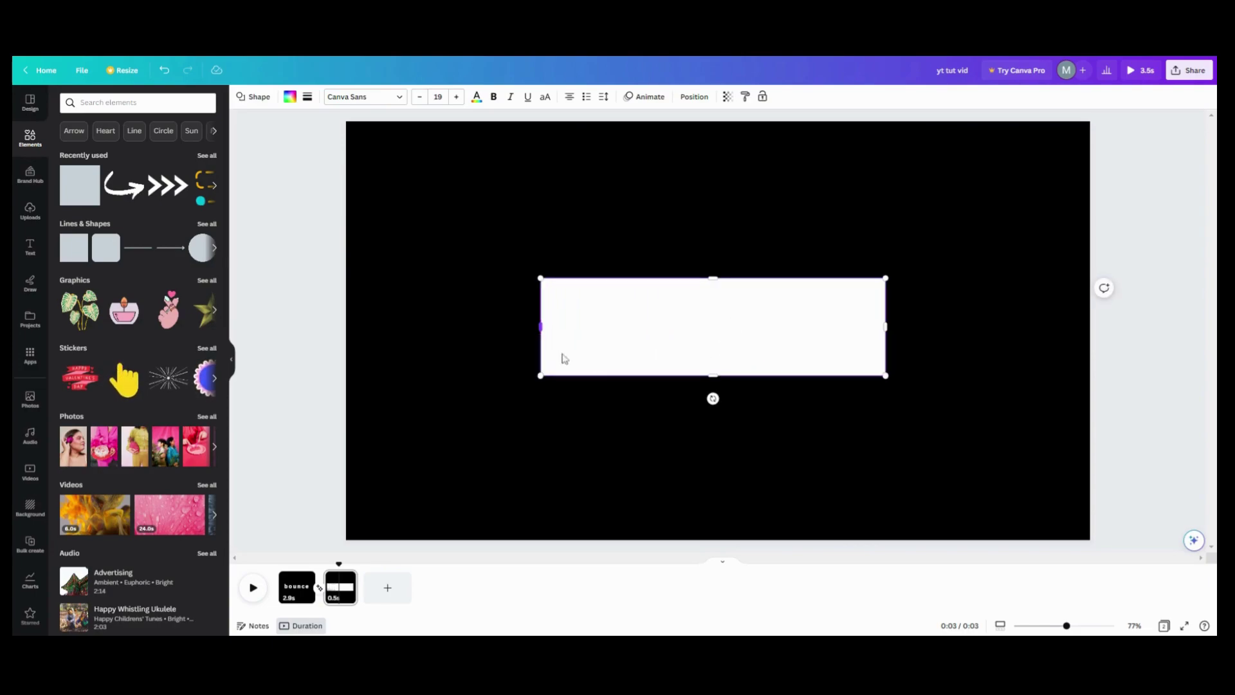
Place the white rectangle's layer behind all the letters and move it almost entirely off the page's left side.
click(692, 97)
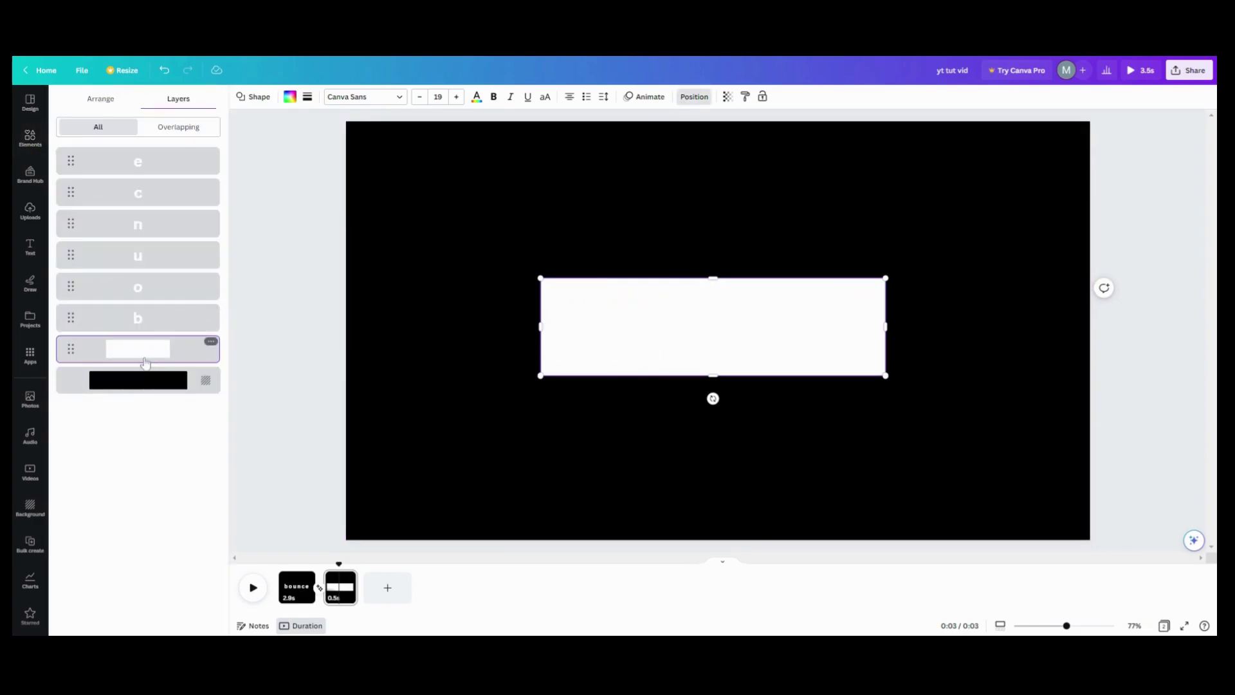
drag(554, 303, 256, 303)
drag(405, 311, 270, 302)
drag(366, 303, 312, 303)
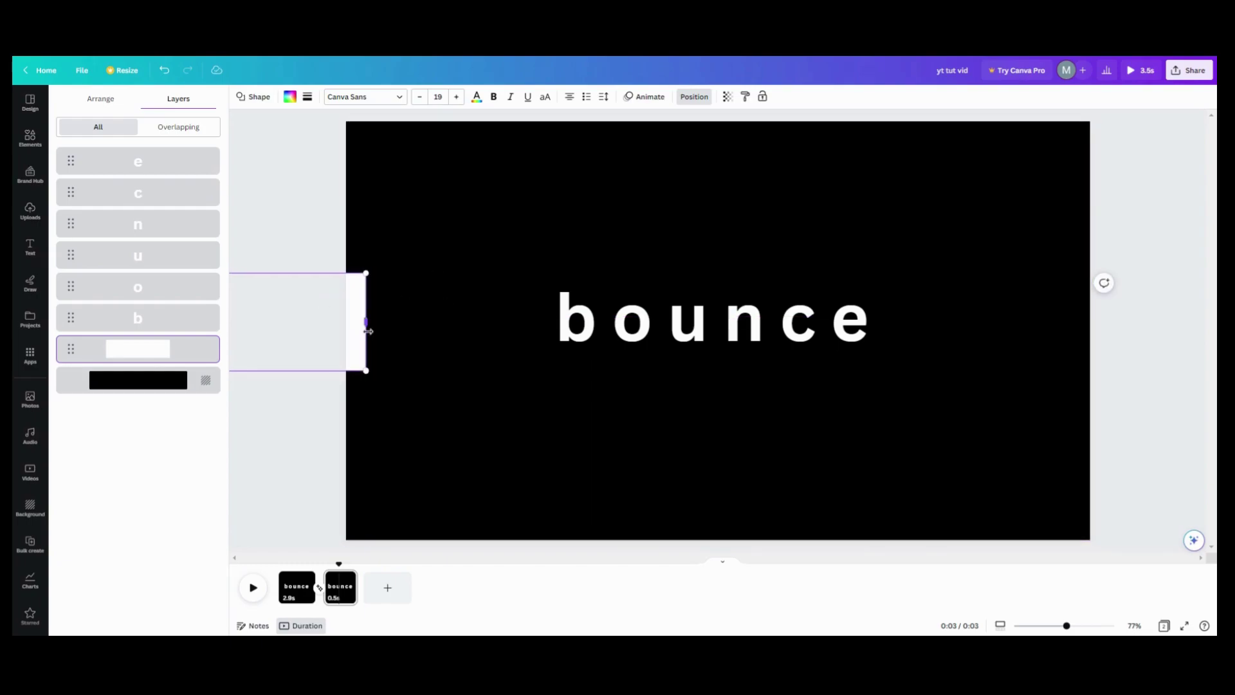
Animate the white rectangle along a straight horizontal path to the word with Steady movement, and play the result.
click(644, 97)
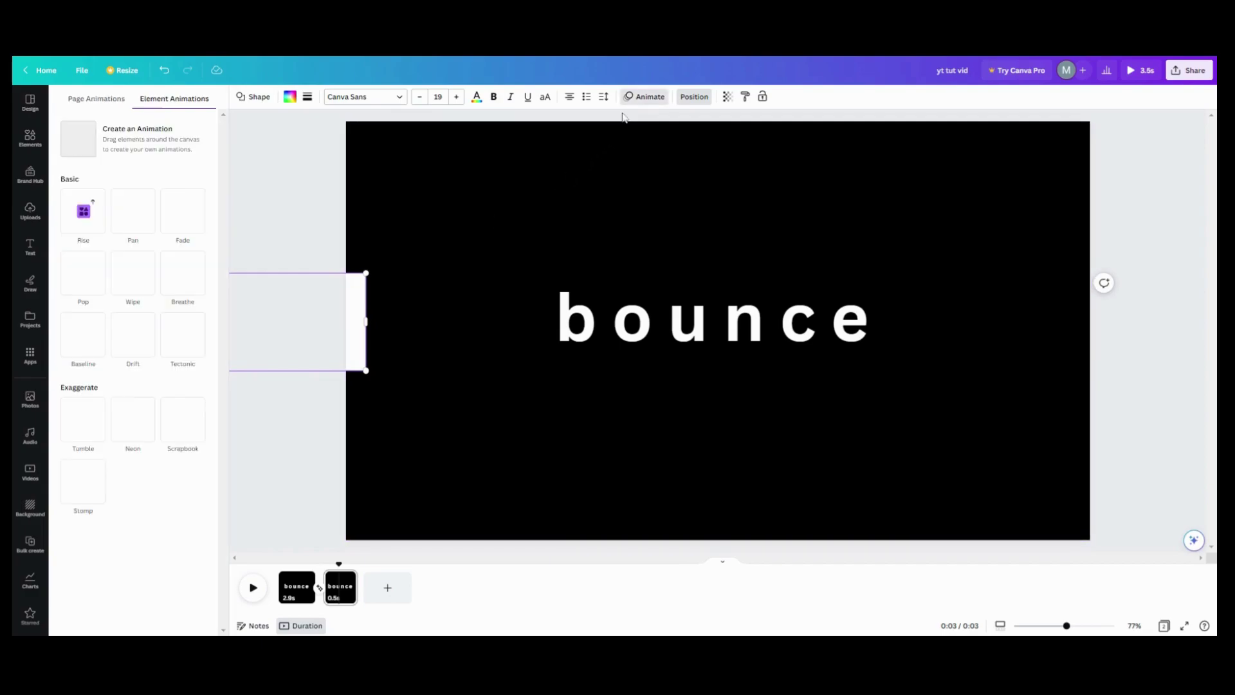
click(160, 156)
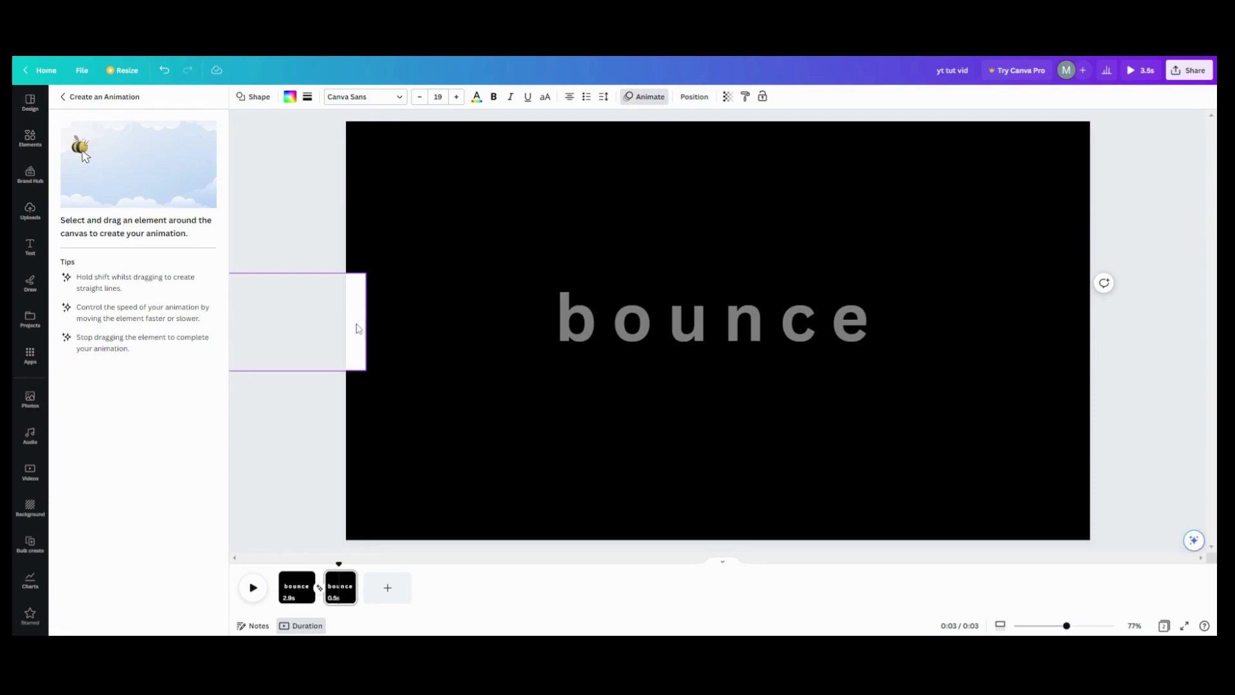
mouse_move(358, 330)
mouse_down()
mouse_move(642, 355)
mouse_move(948, 317)
mouse_up()
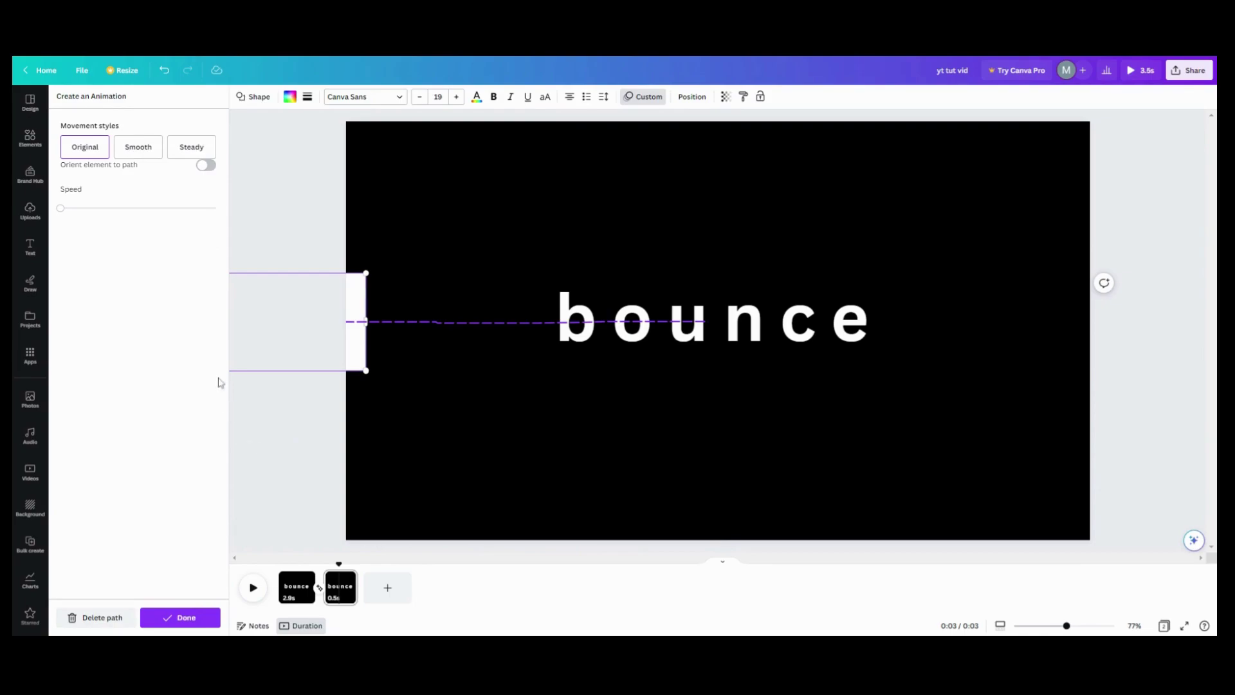
click(188, 150)
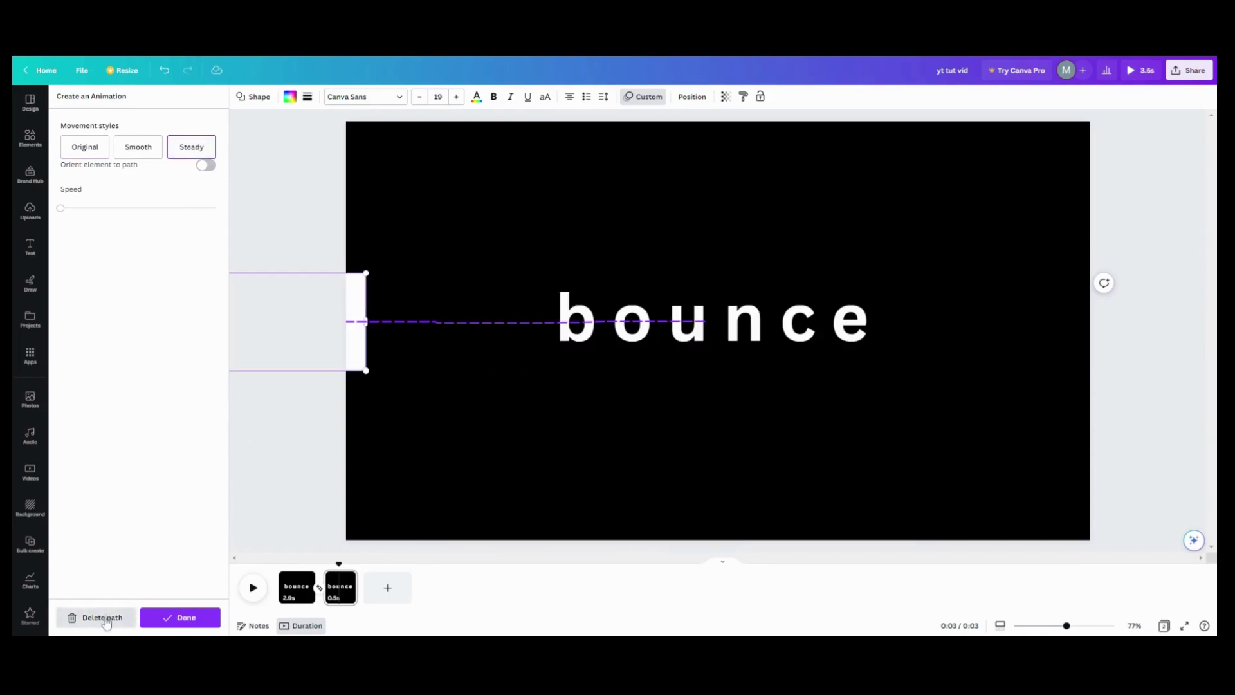
click(197, 618)
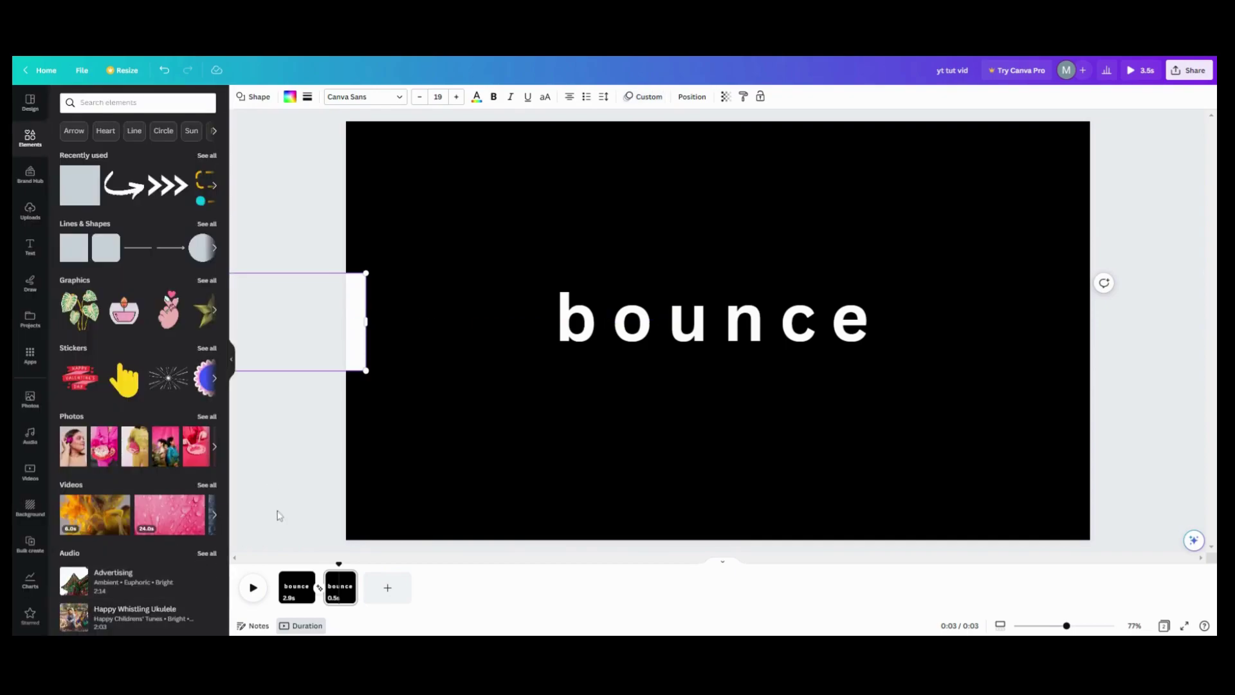
click(260, 590)
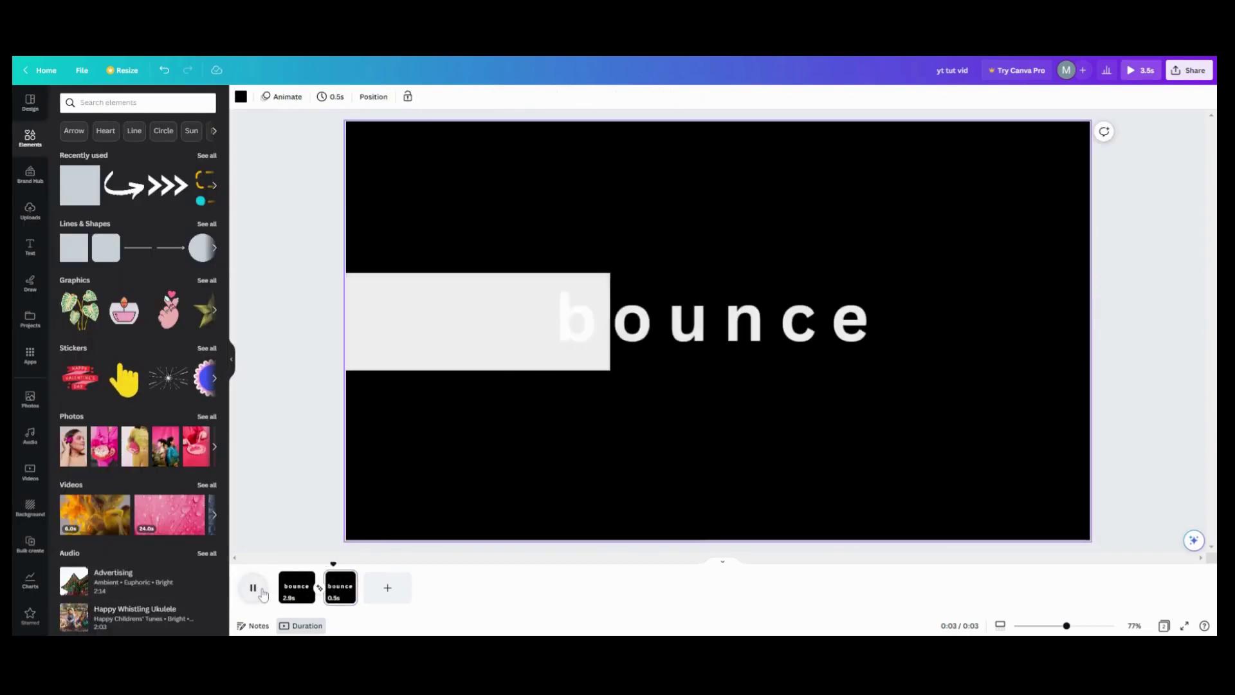
Duplicate the second page and remove the white rectangle's animation path on the copy.
click(347, 577)
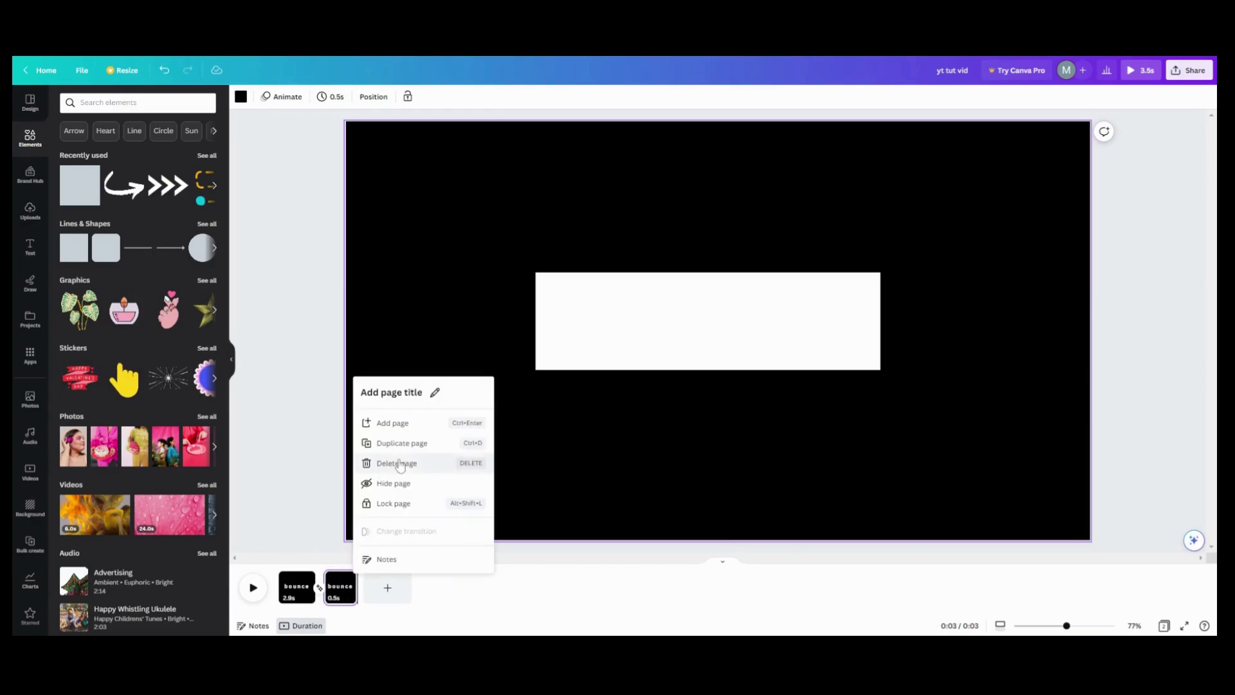
click(400, 444)
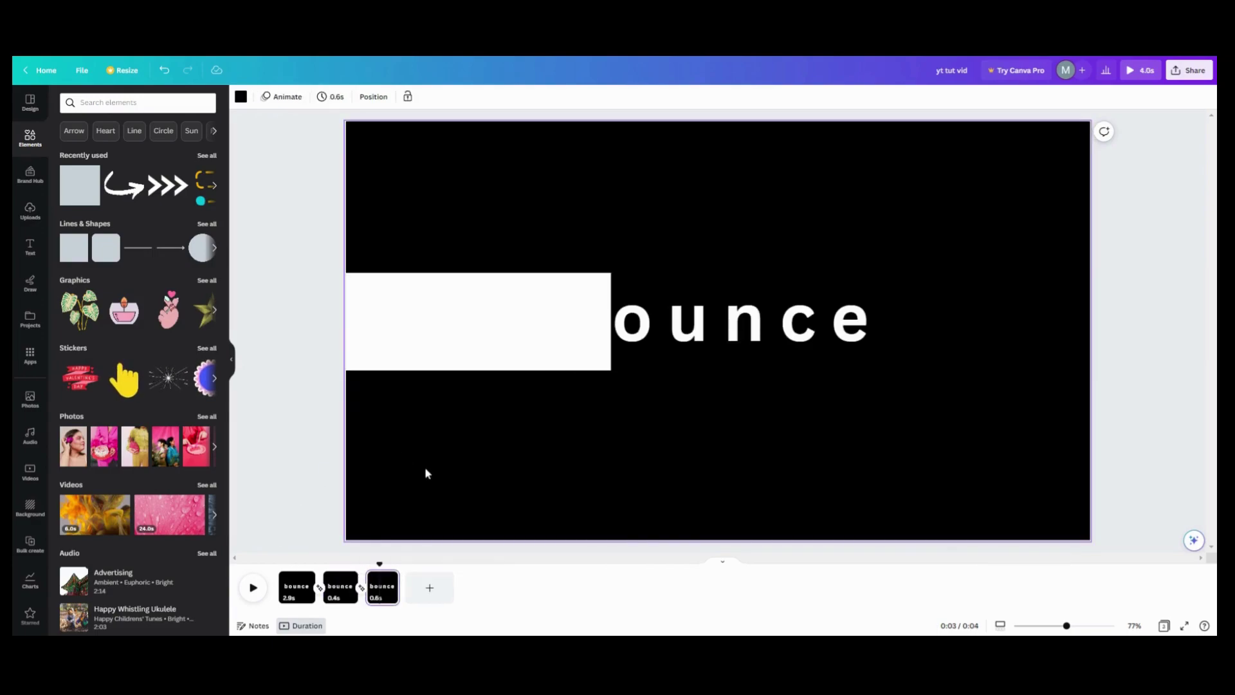
click(383, 334)
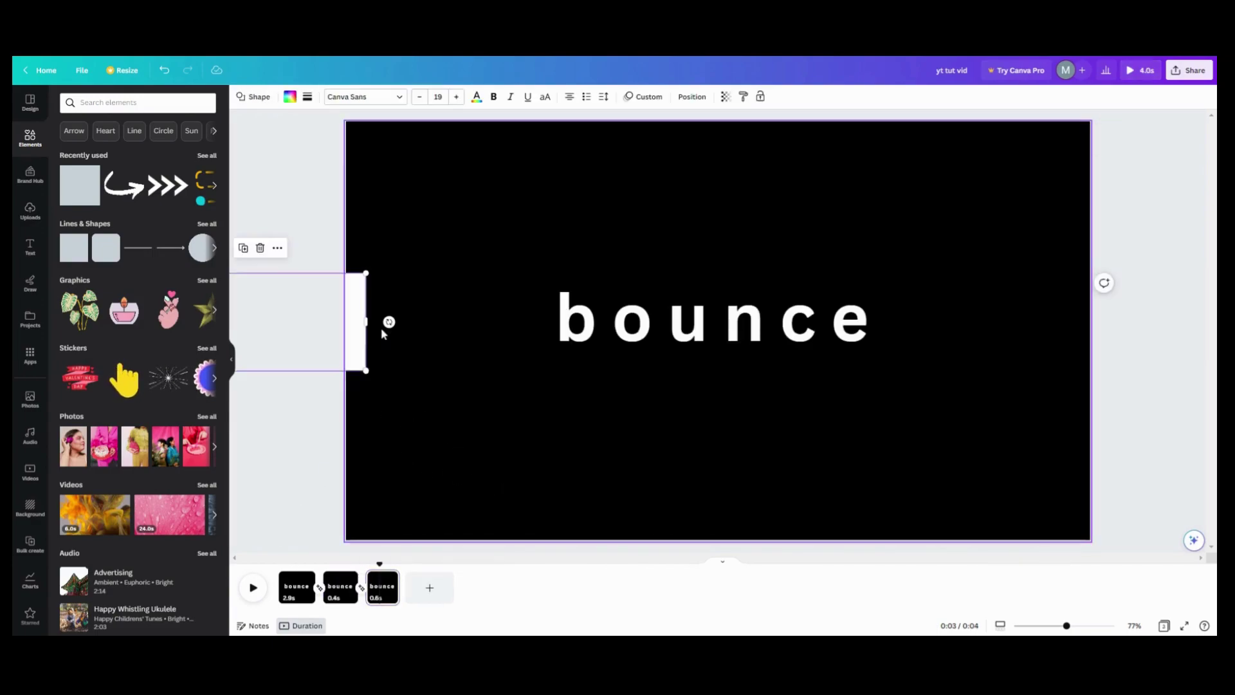
click(634, 98)
click(97, 616)
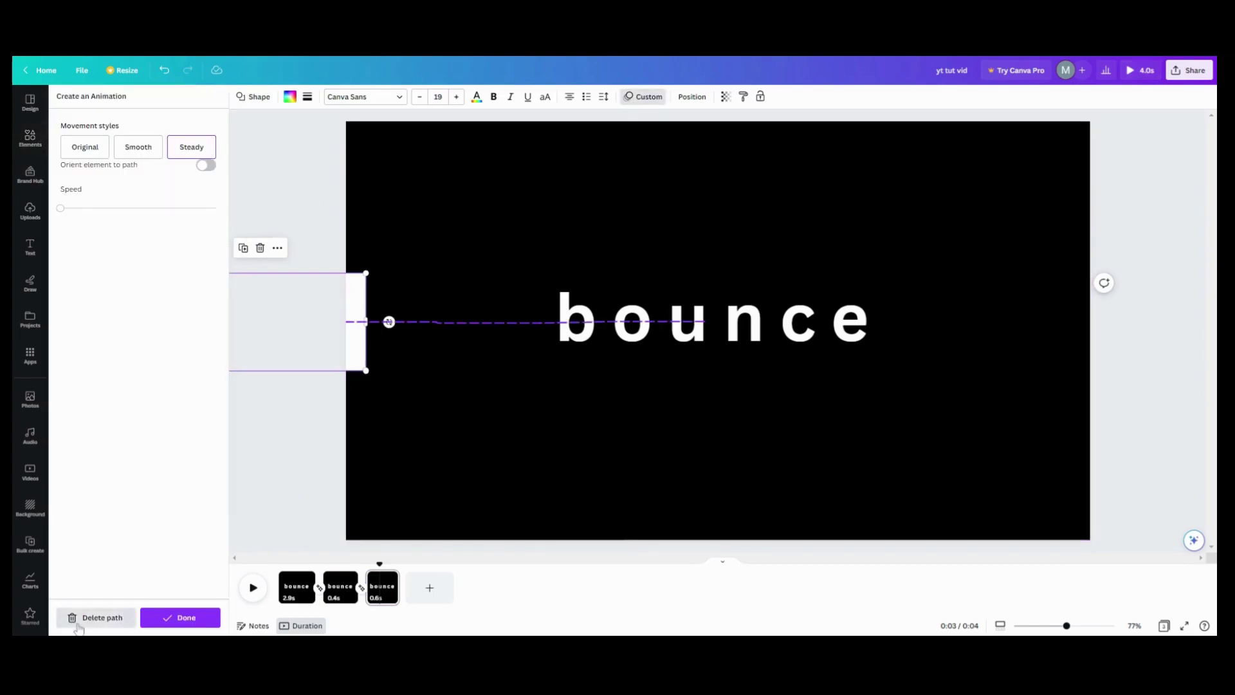
mouse_move(359, 331)
mouse_down()
mouse_move(485, 339)
mouse_move(615, 323)
mouse_move(794, 333)
mouse_up()
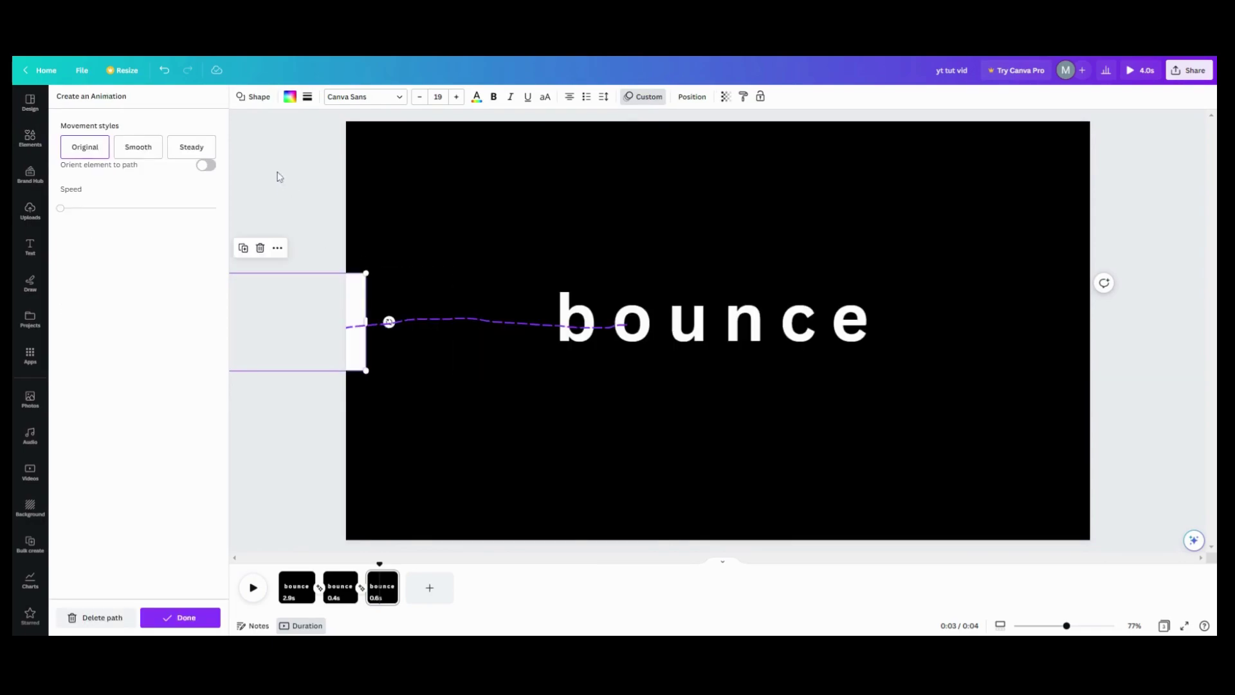
click(117, 610)
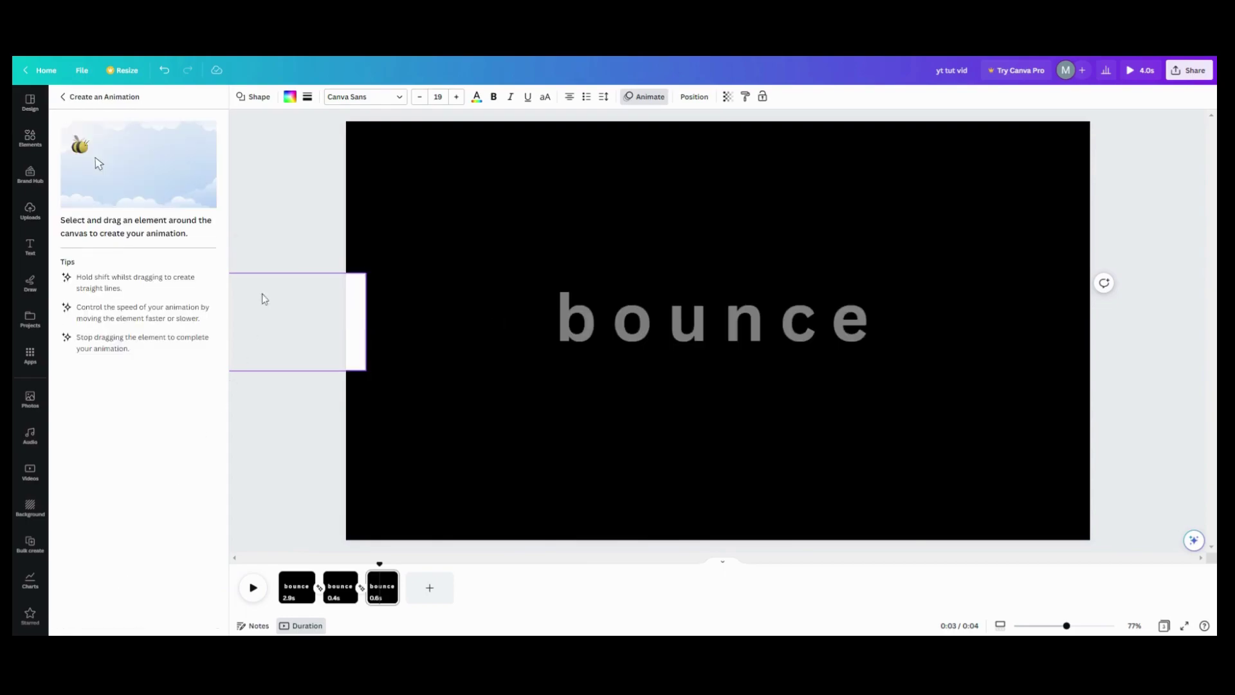
key(Escape)
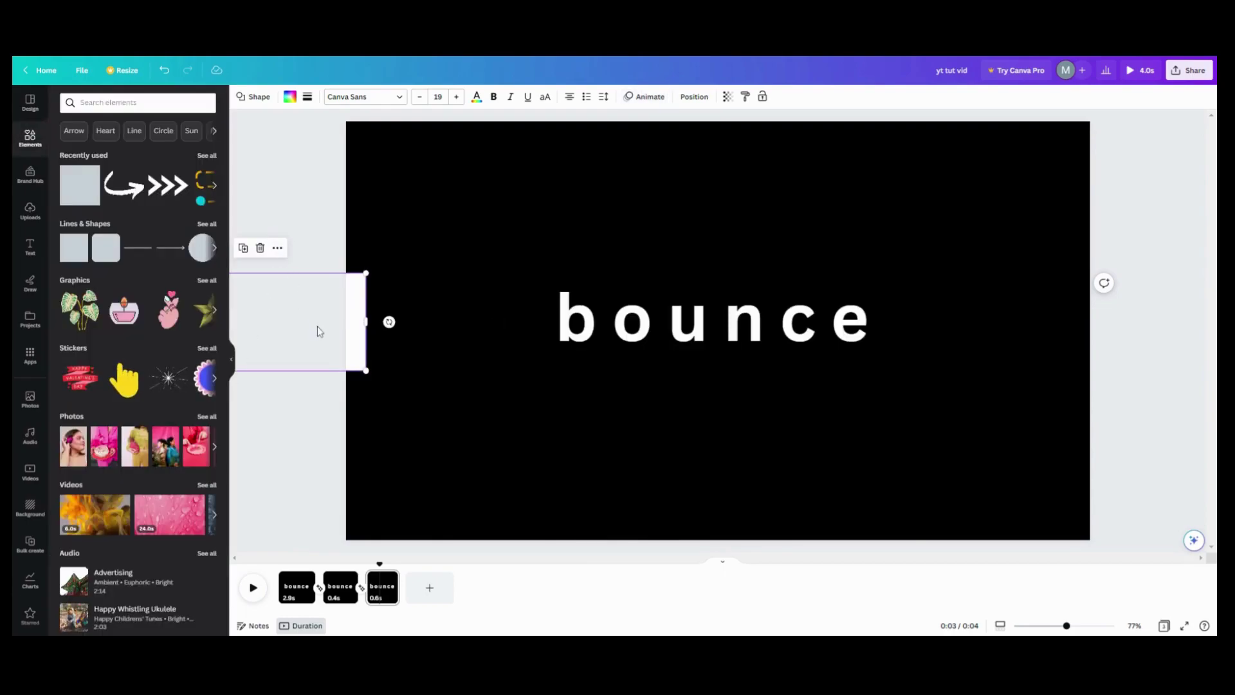
Move the white rectangle over the whole word and delete the letters e, c, n, u, o and b from the third page.
drag(359, 349, 865, 347)
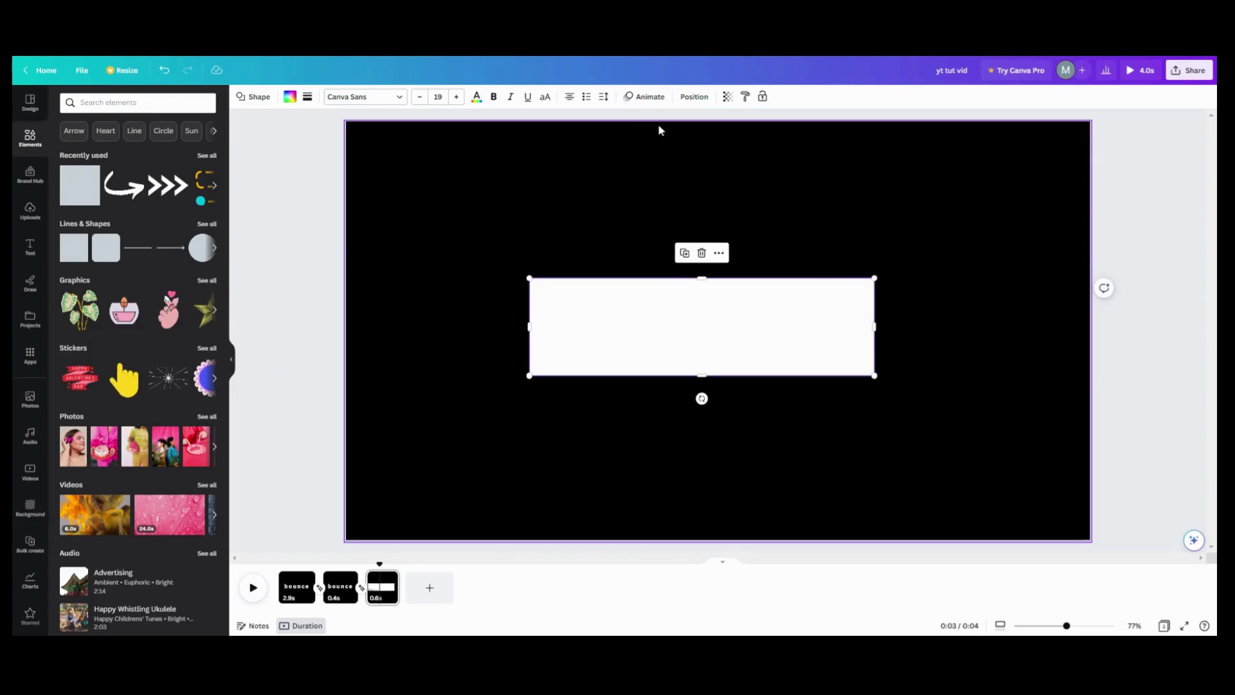
click(694, 97)
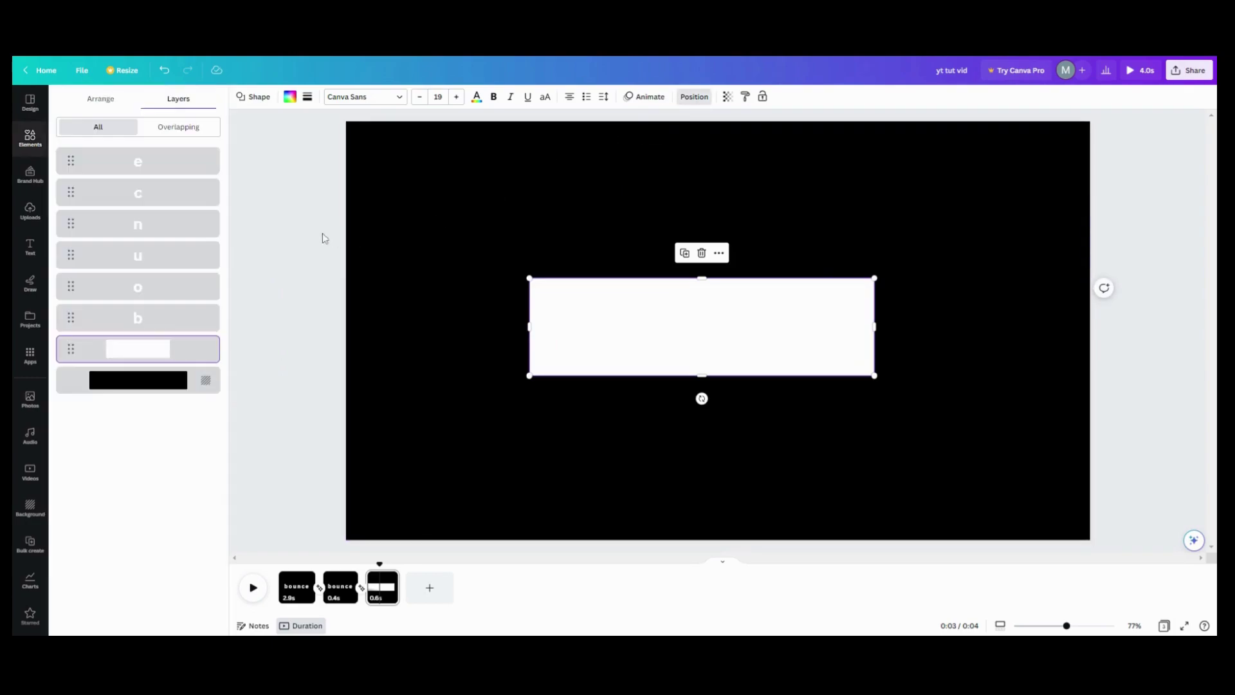
click(158, 164)
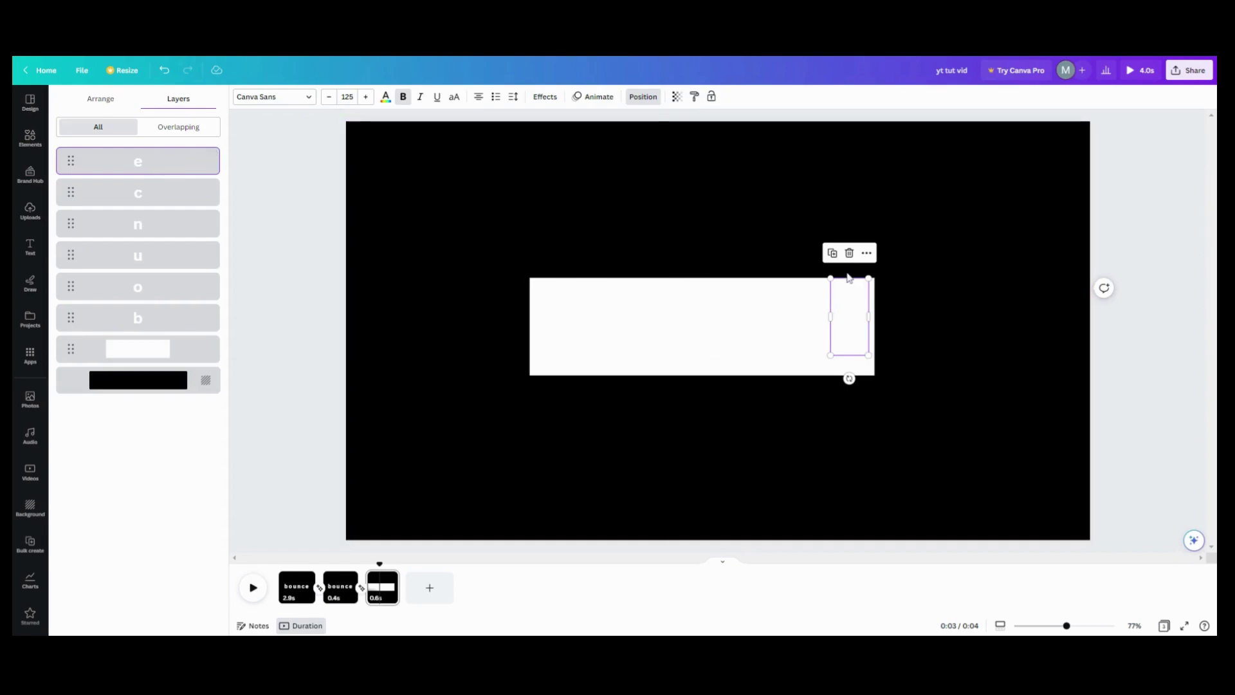
key(Delete)
click(788, 286)
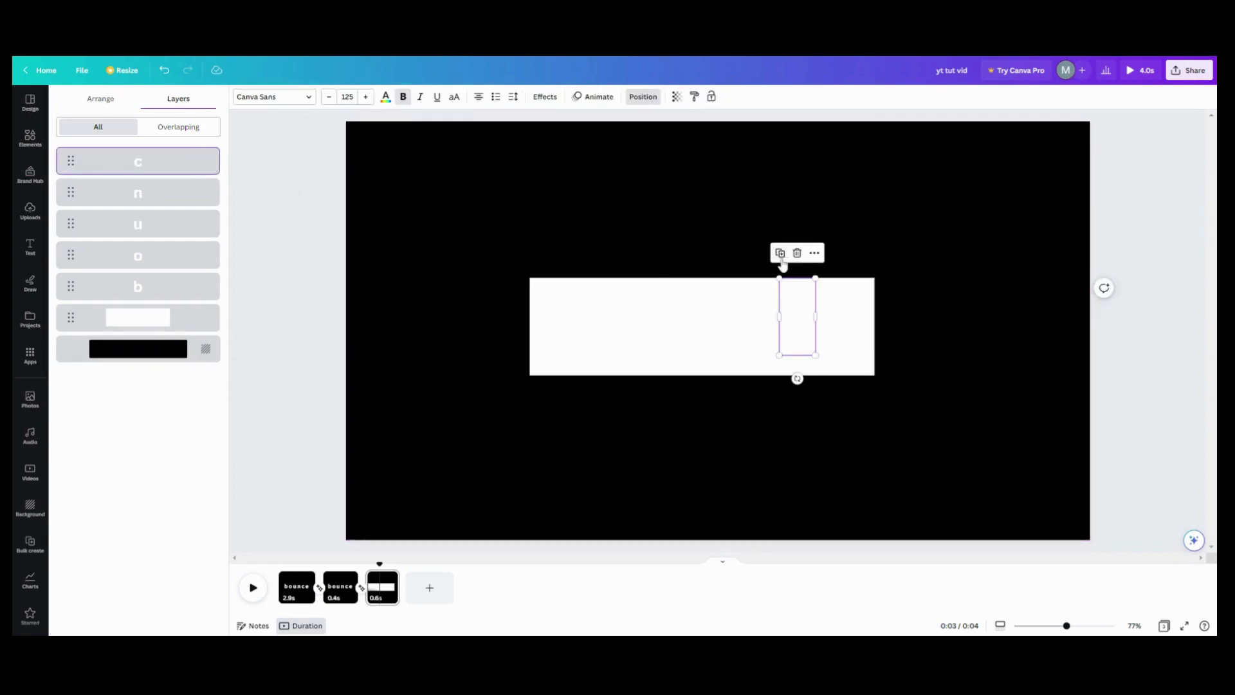
key(Delete)
click(171, 161)
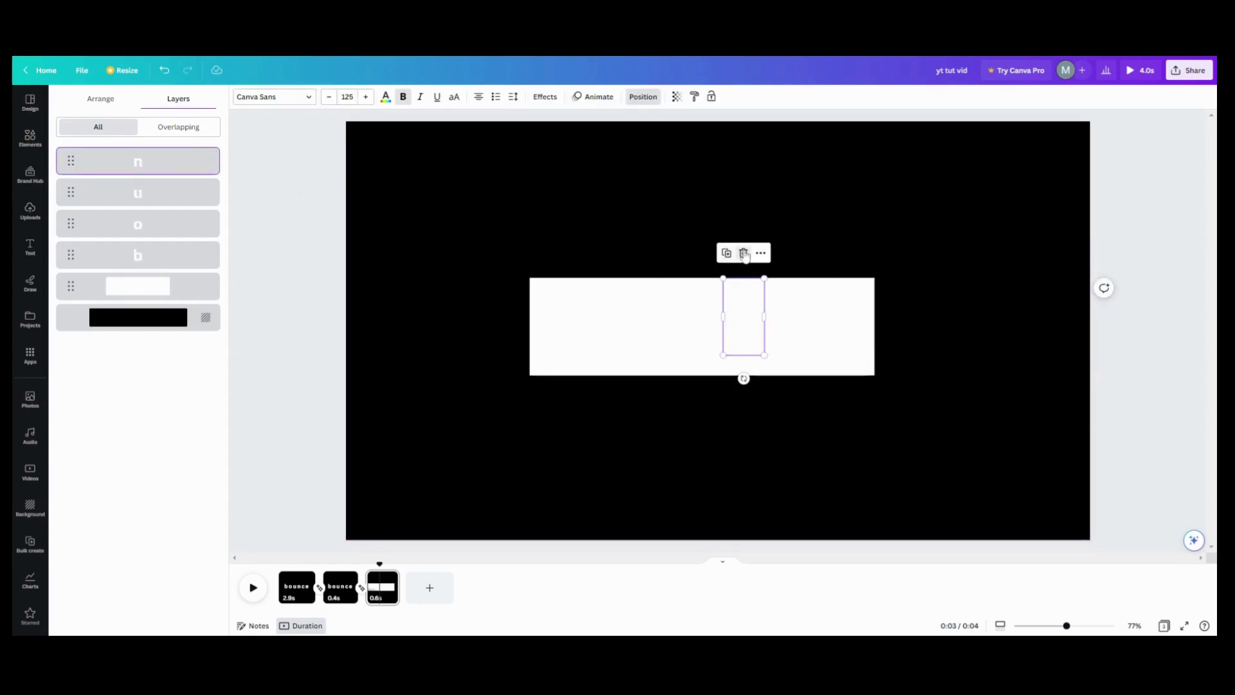
click(744, 253)
click(156, 164)
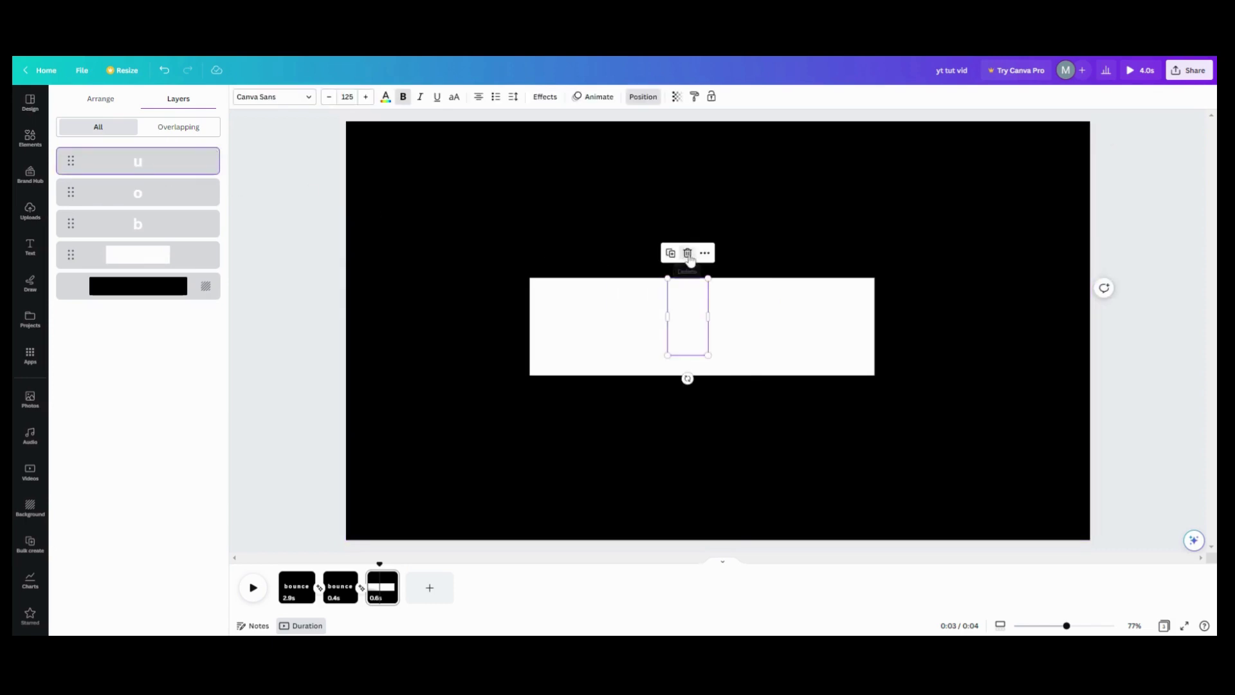
click(687, 253)
click(154, 161)
click(631, 253)
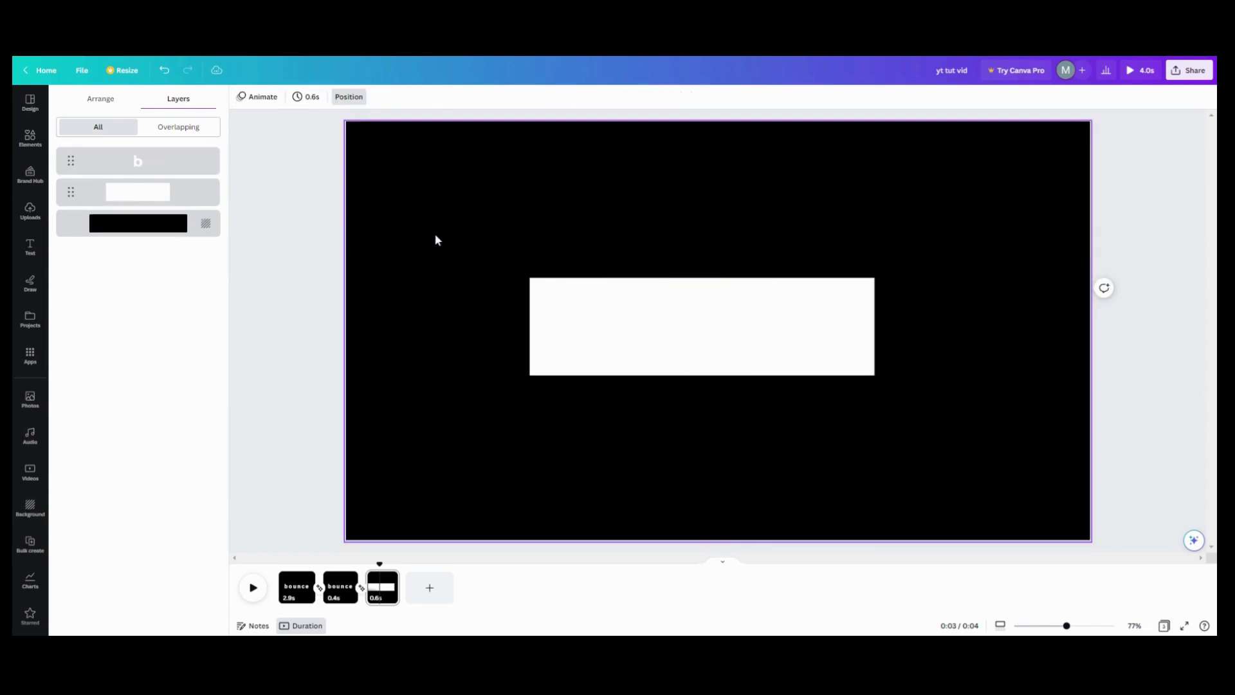
click(178, 161)
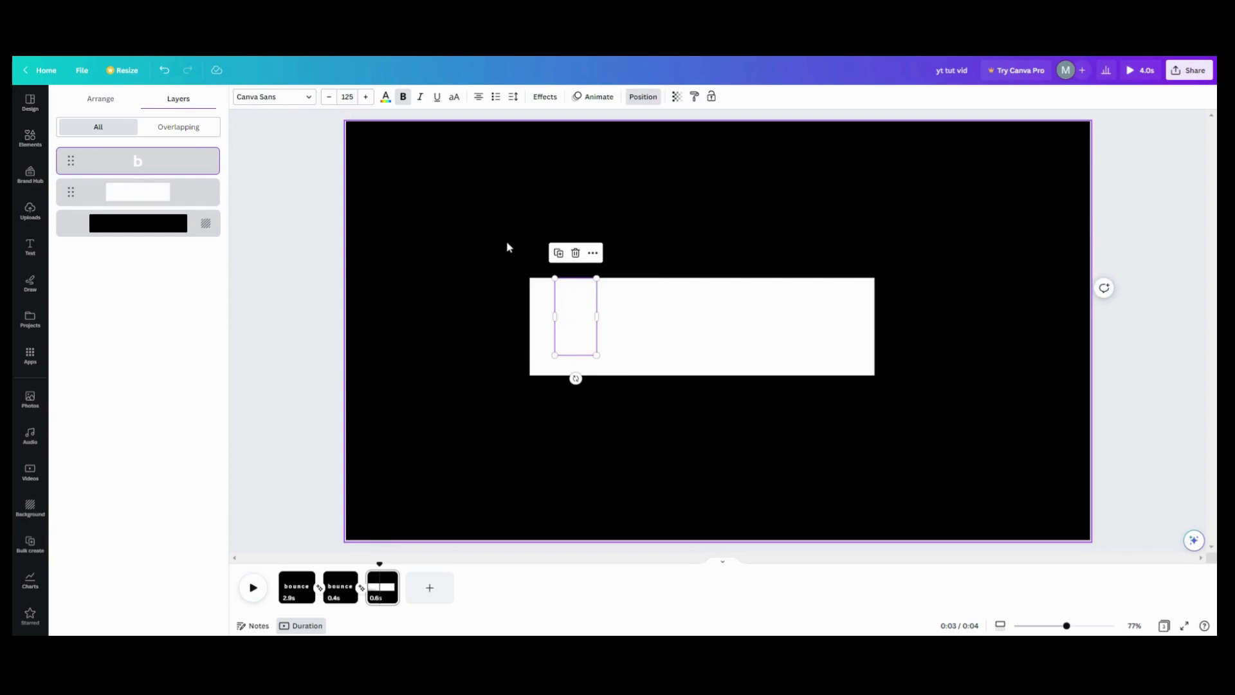
click(575, 253)
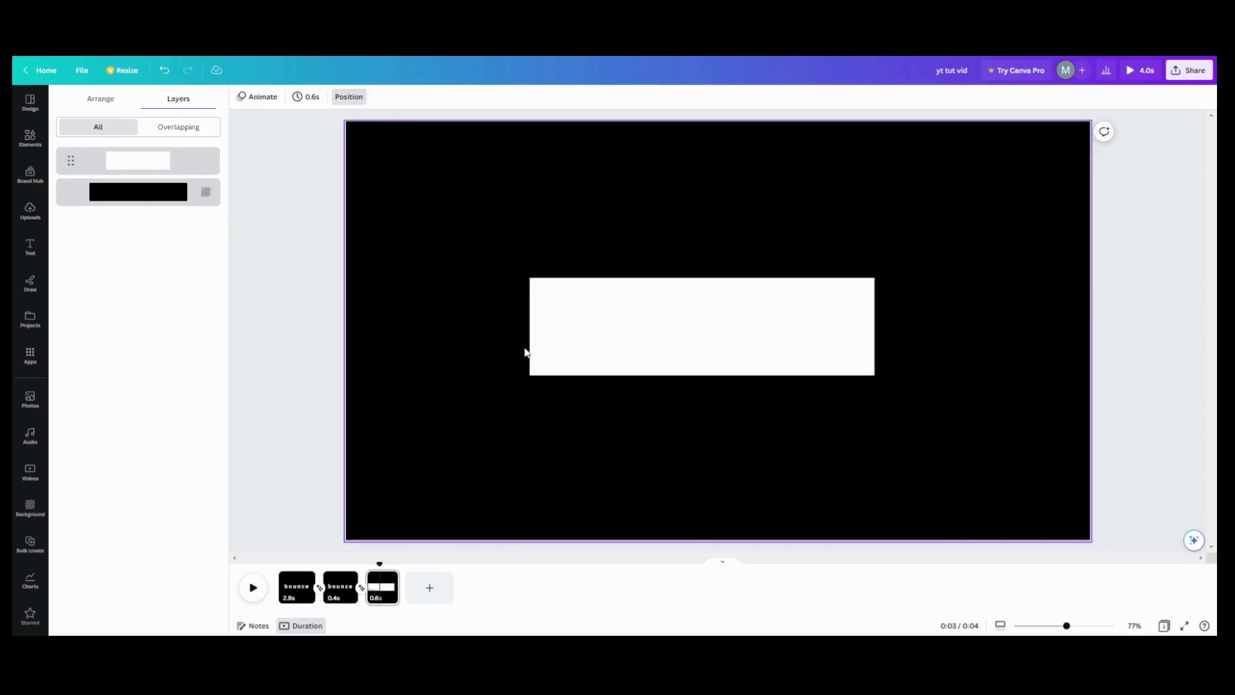
Narrow the white rectangle from both sides to about a third of its width, near the page's center.
click(568, 322)
drag(529, 326, 648, 309)
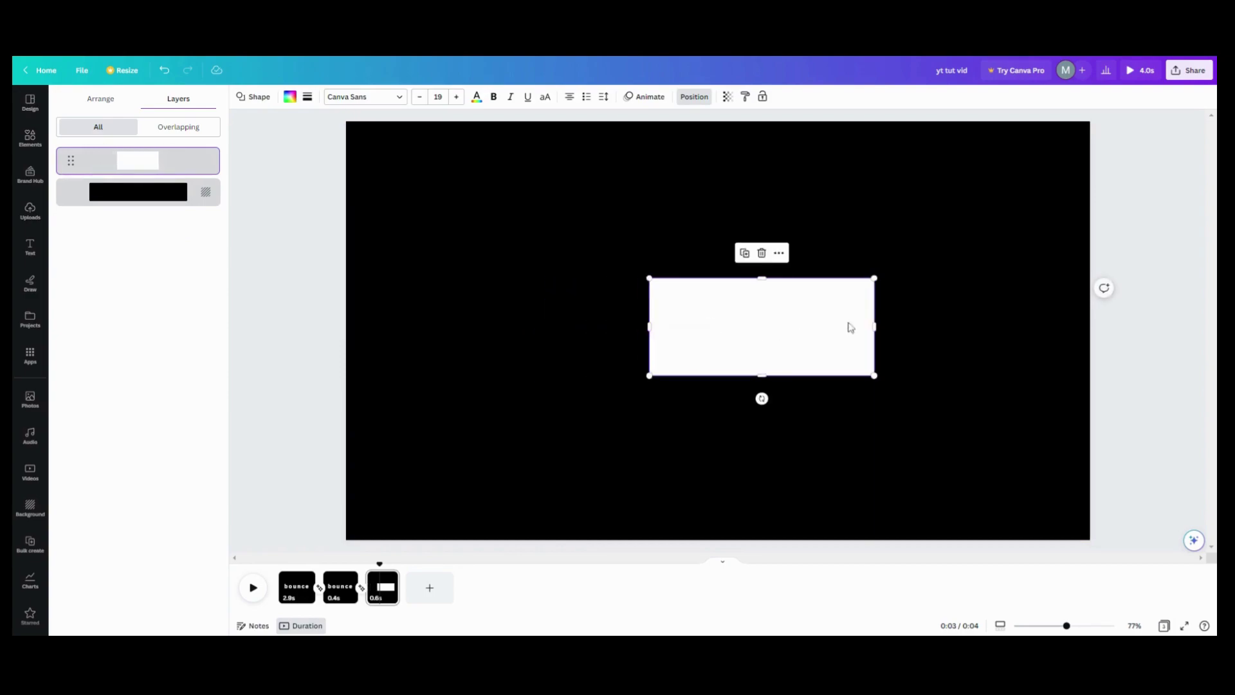
drag(874, 323, 766, 321)
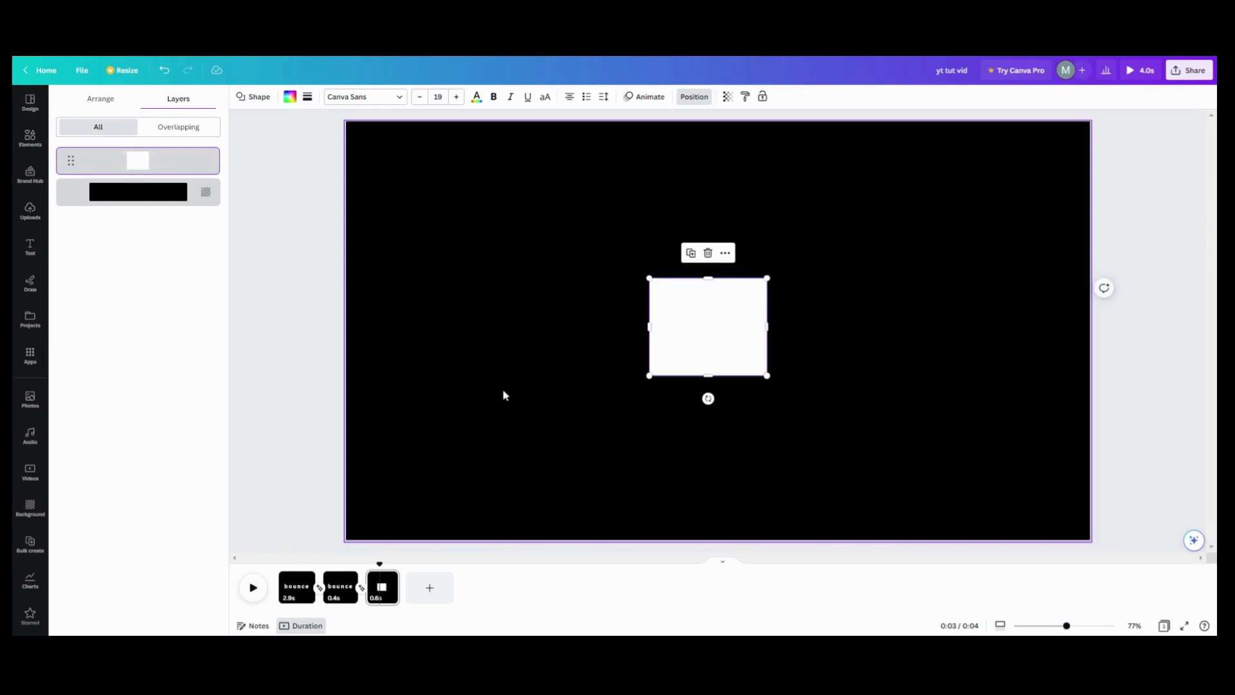
Duplicate the third page and stretch the copy's white rectangle upward to the page's top edge.
click(388, 579)
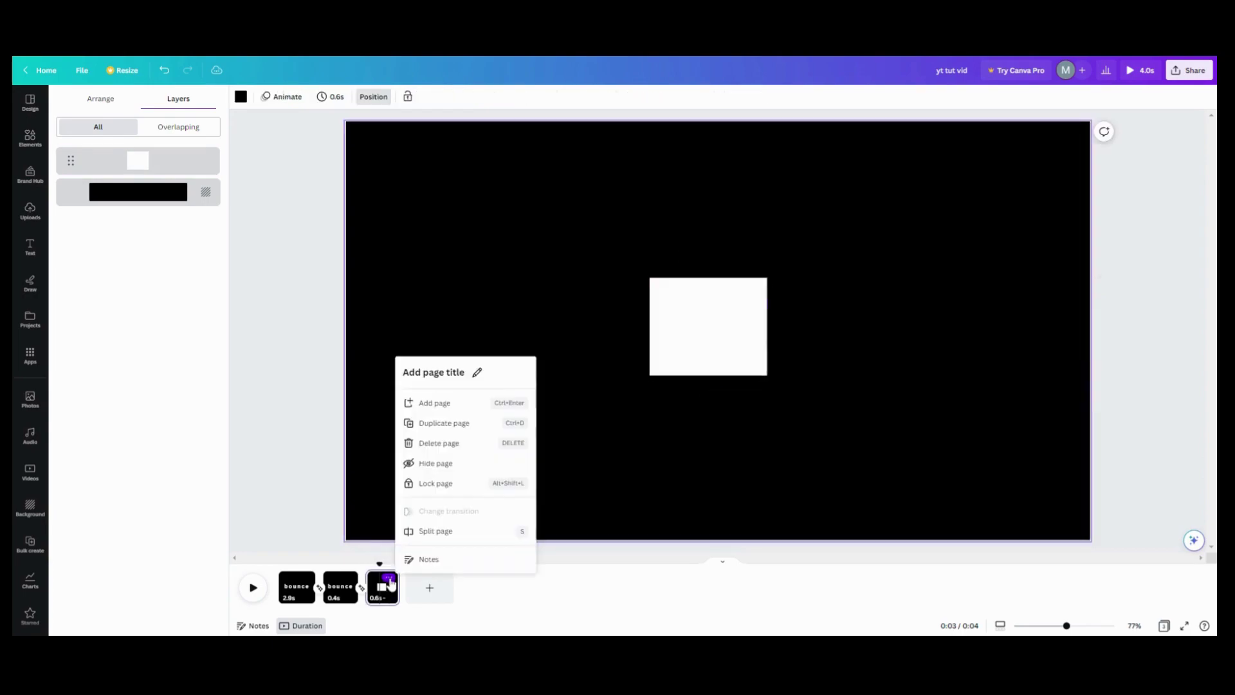
click(432, 424)
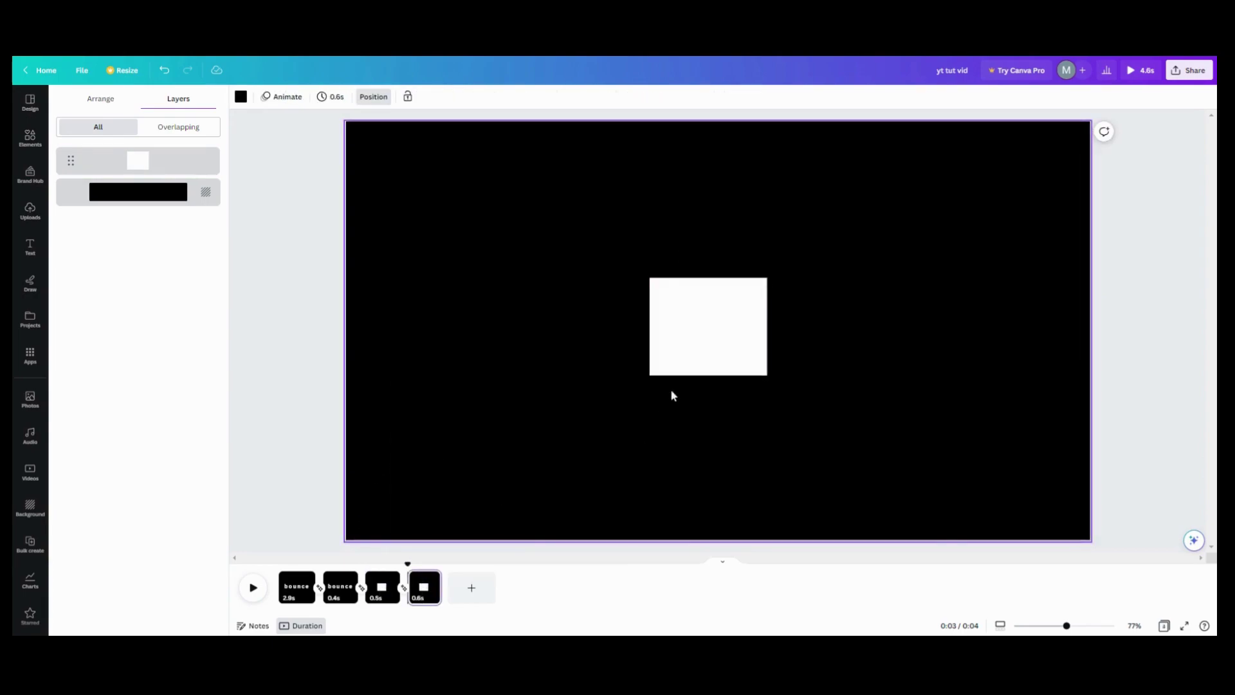
click(706, 291)
drag(706, 276, 703, 117)
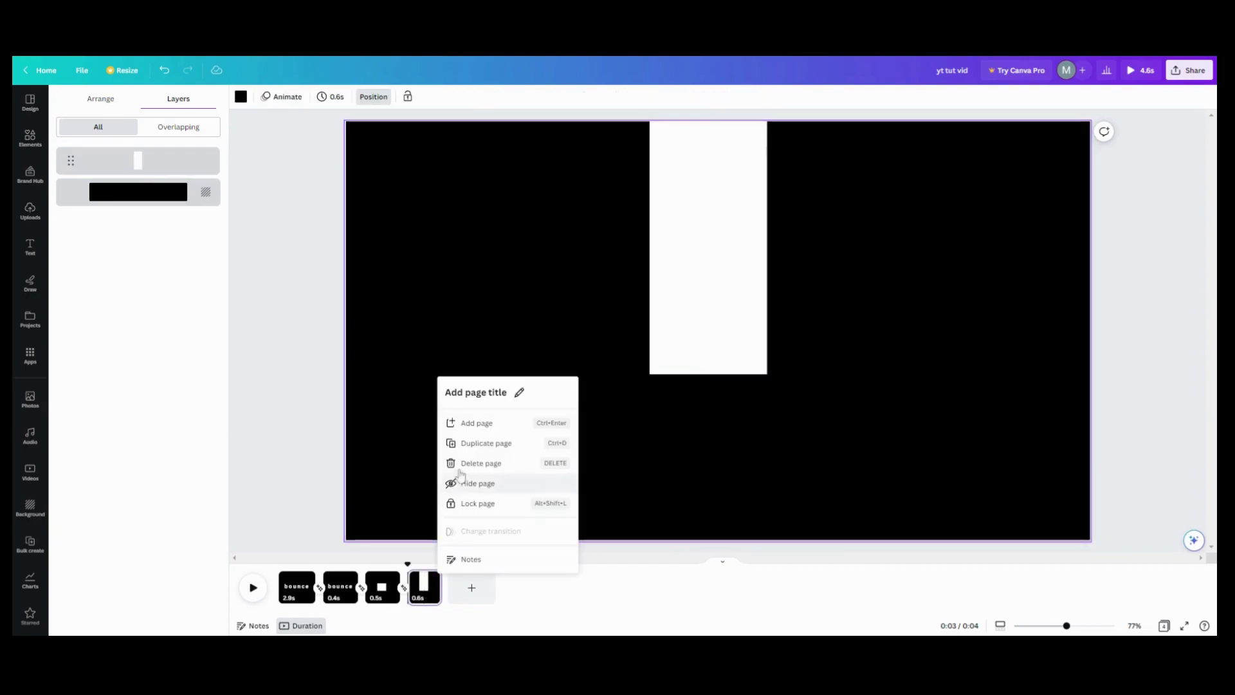
Duplicate the fourth page and shrink the copy's rectangle from below into a thin strip at the page's top edge.
click(464, 443)
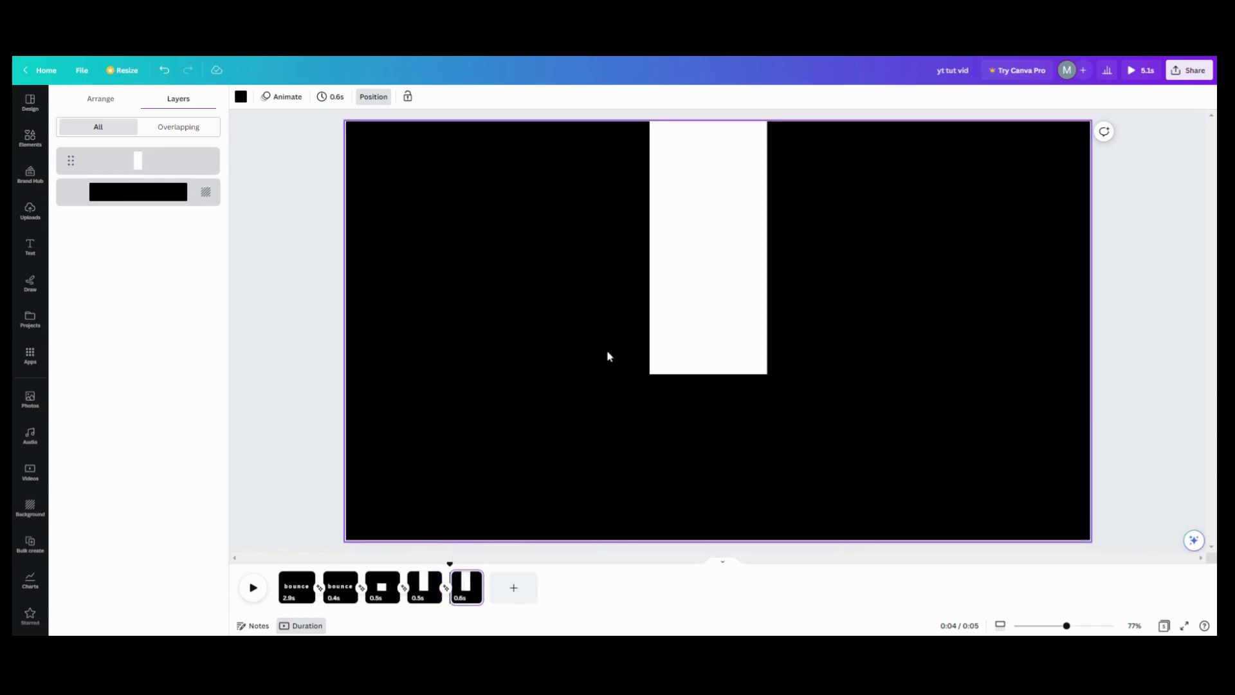
click(715, 305)
drag(708, 375, 704, 129)
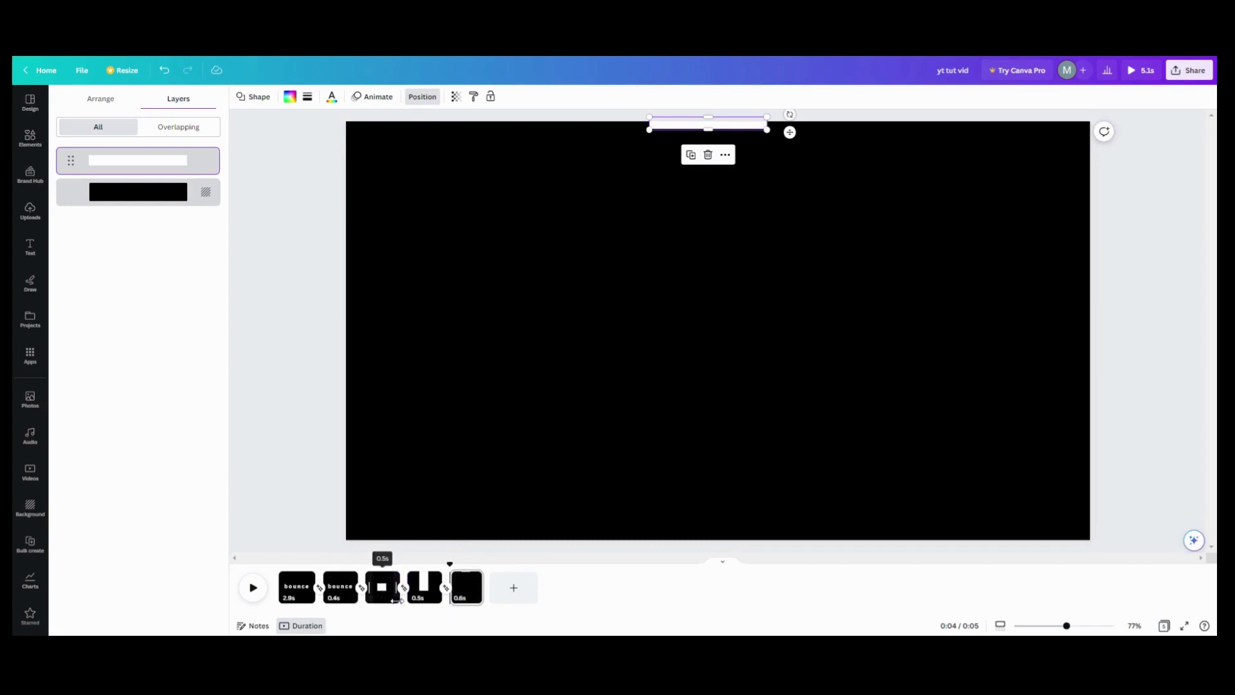
Shorten the third, fourth and fifth pages to 0.1 seconds each and play the animation from the first page.
drag(386, 600, 380, 600)
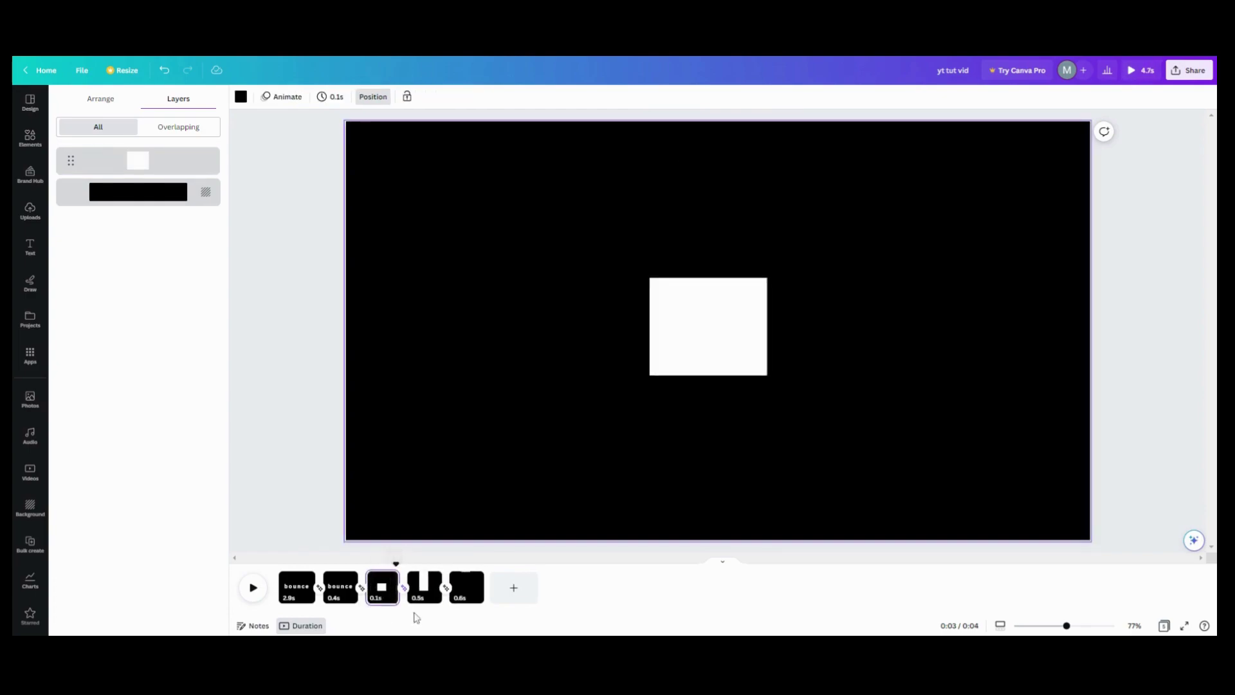
drag(425, 596, 413, 596)
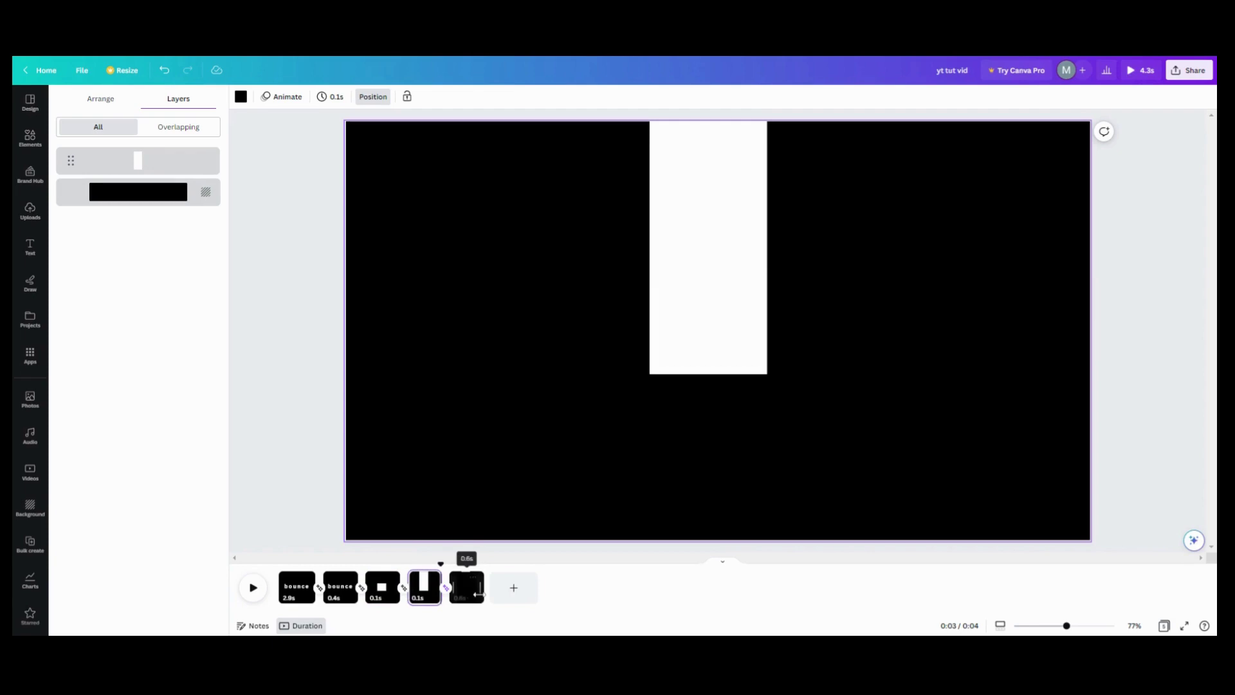
drag(474, 599, 458, 594)
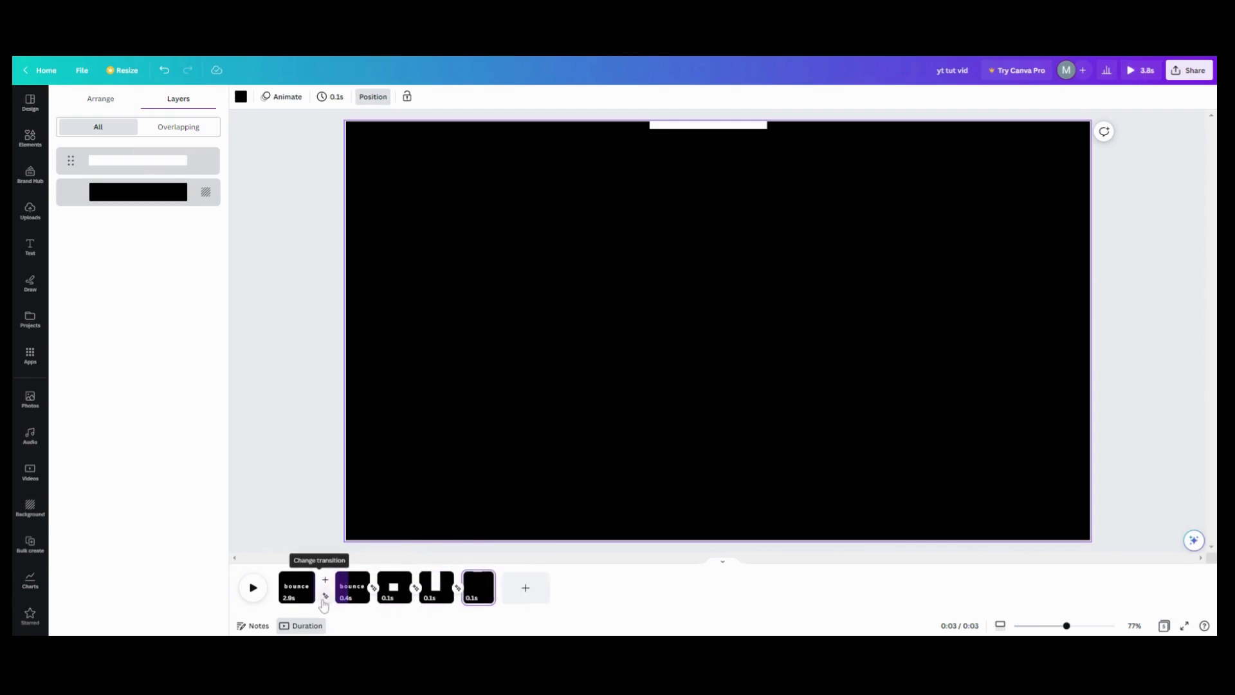
click(283, 600)
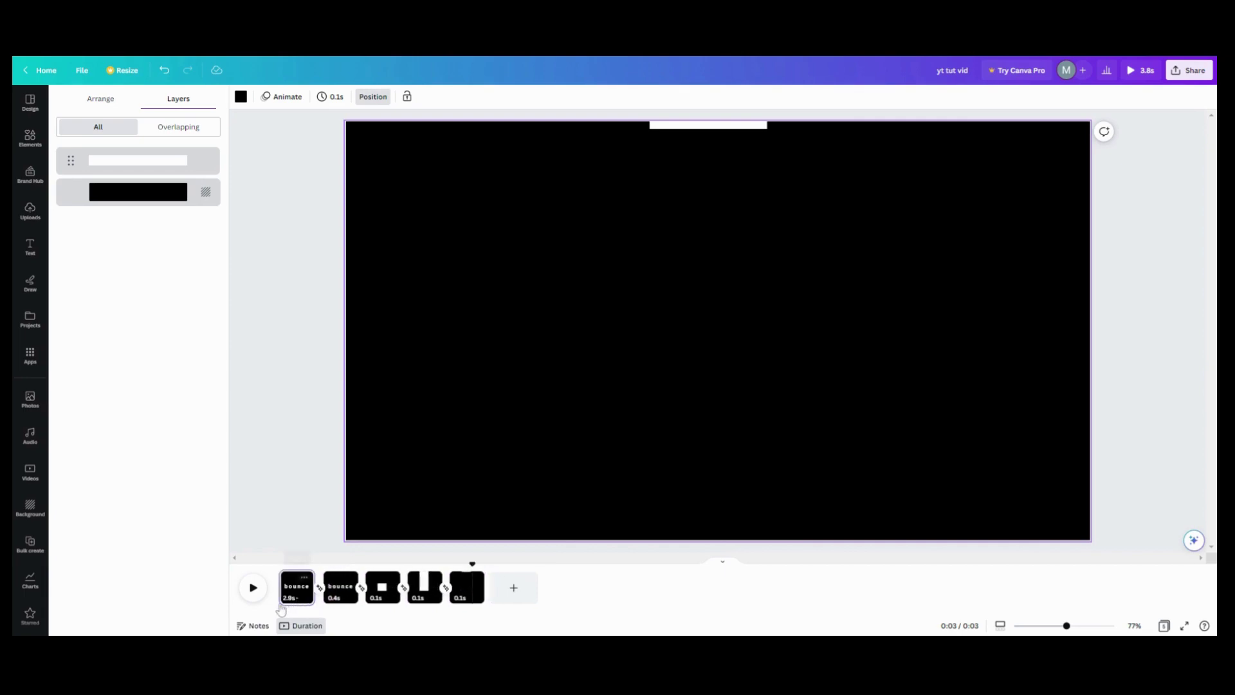
click(252, 594)
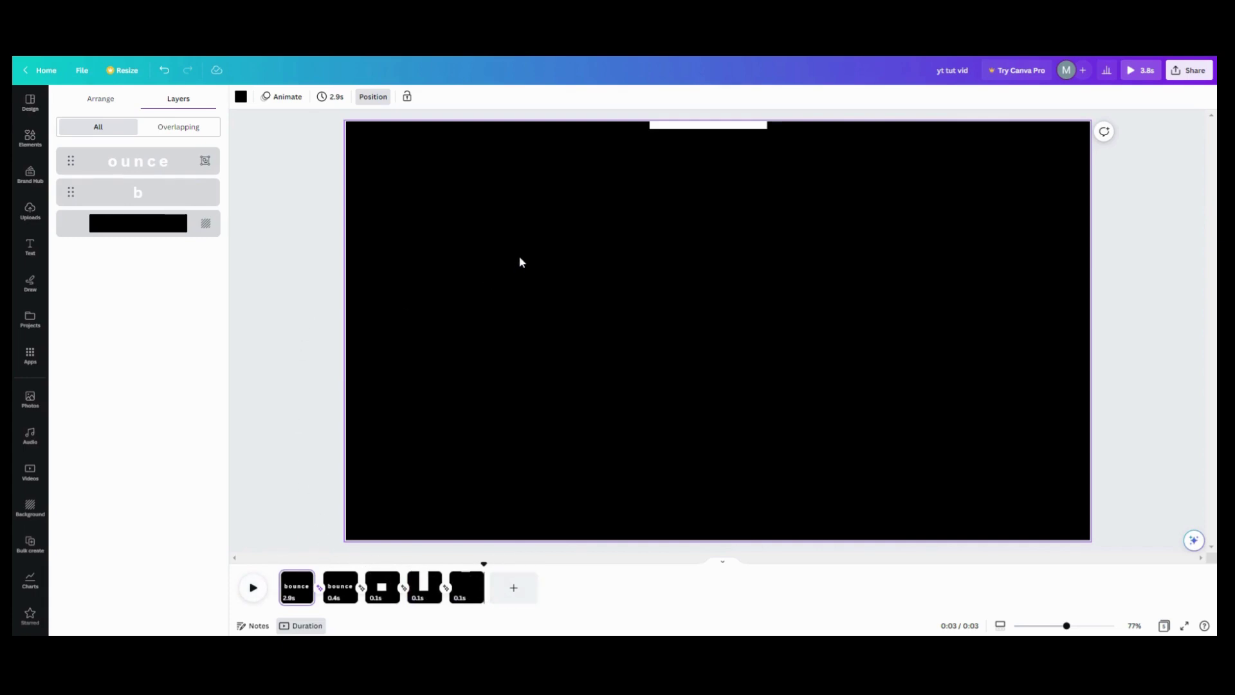
Add a black square to the second page and cover the white rectangle's visible sliver at the page's left edge with it.
click(382, 586)
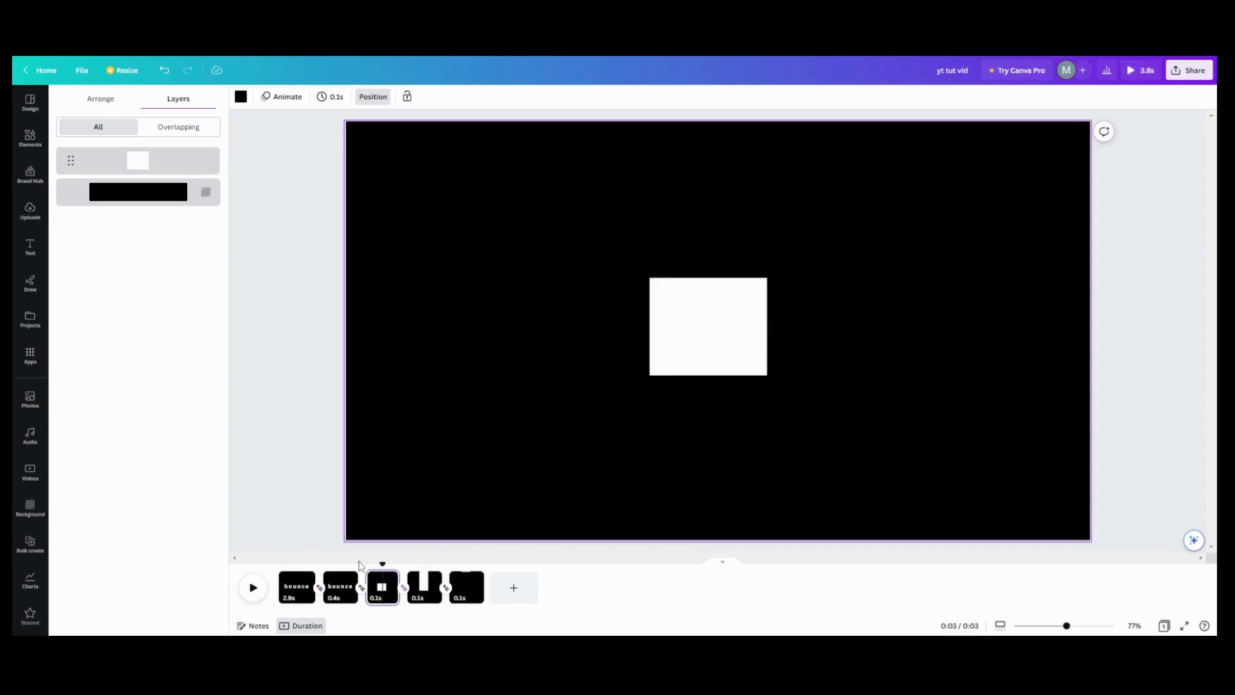
click(347, 597)
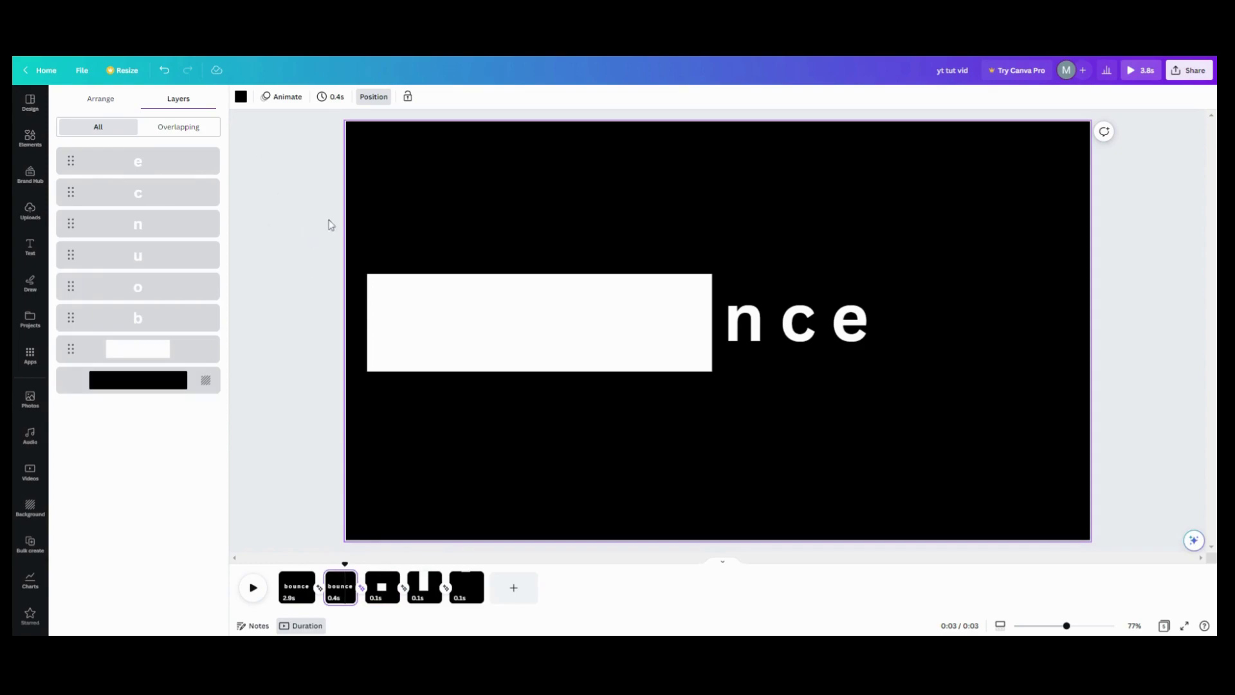
click(30, 138)
key(ctrl+v)
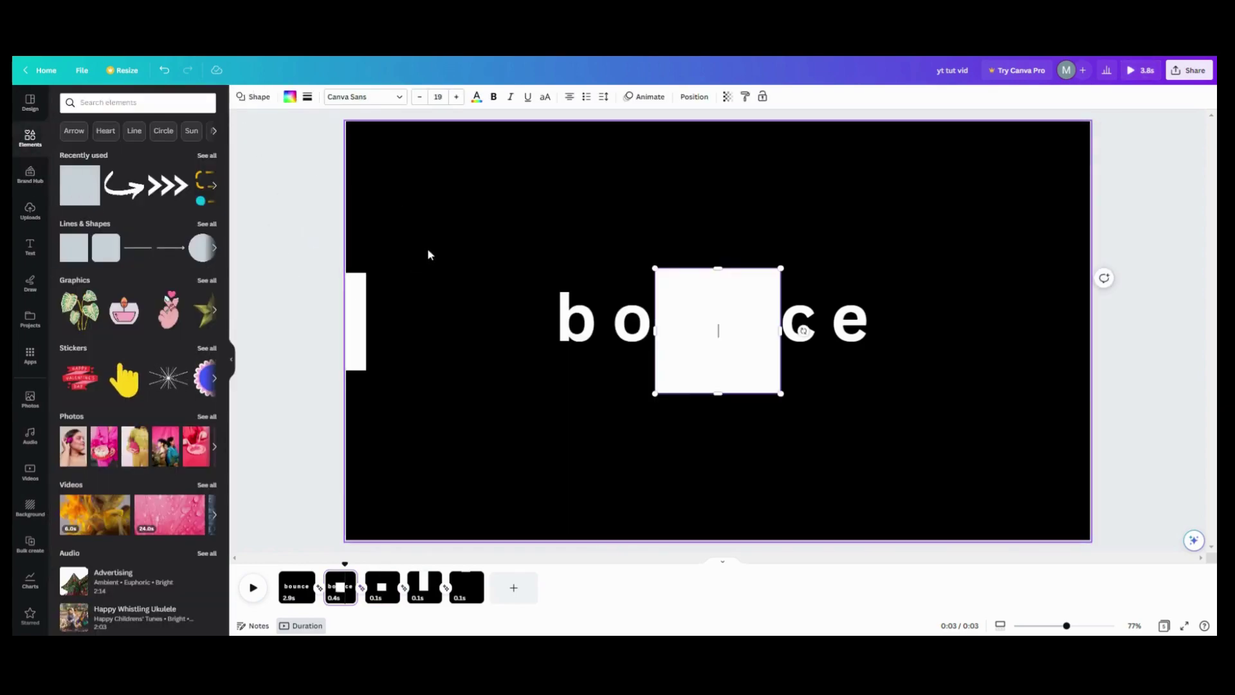
click(289, 97)
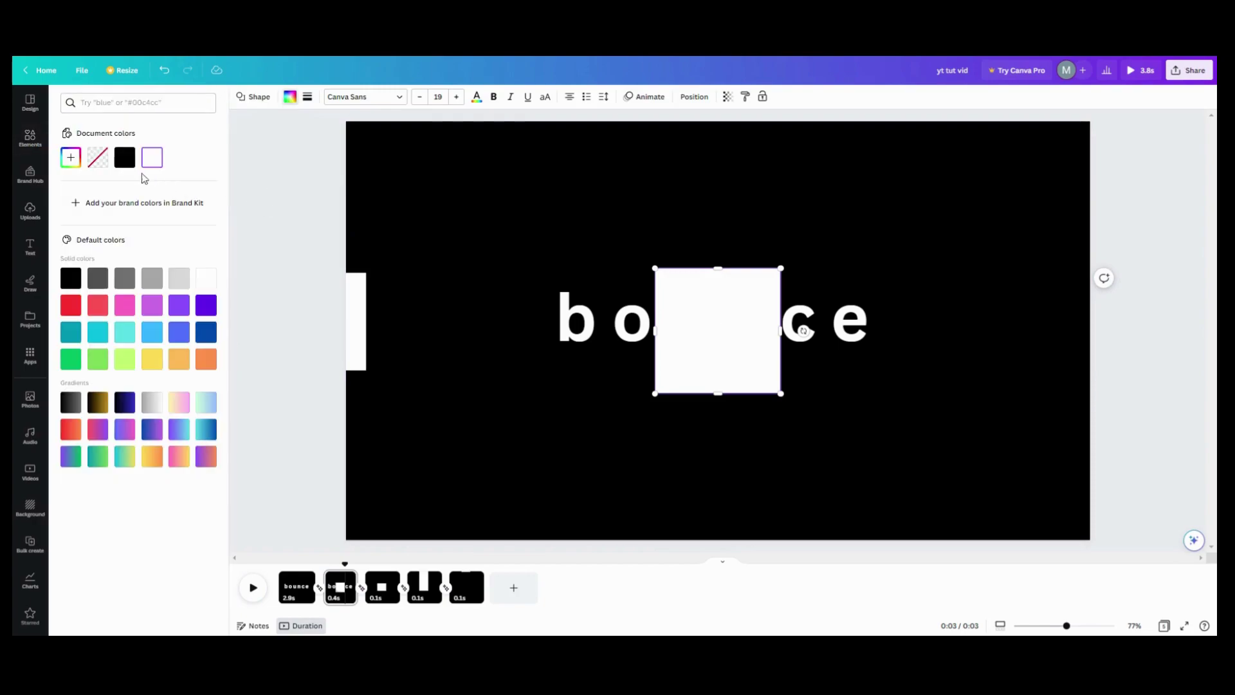
click(125, 157)
drag(678, 380, 271, 366)
Add a black square to the last page and position and widen it to cover the white strip at the page's top edge.
click(469, 595)
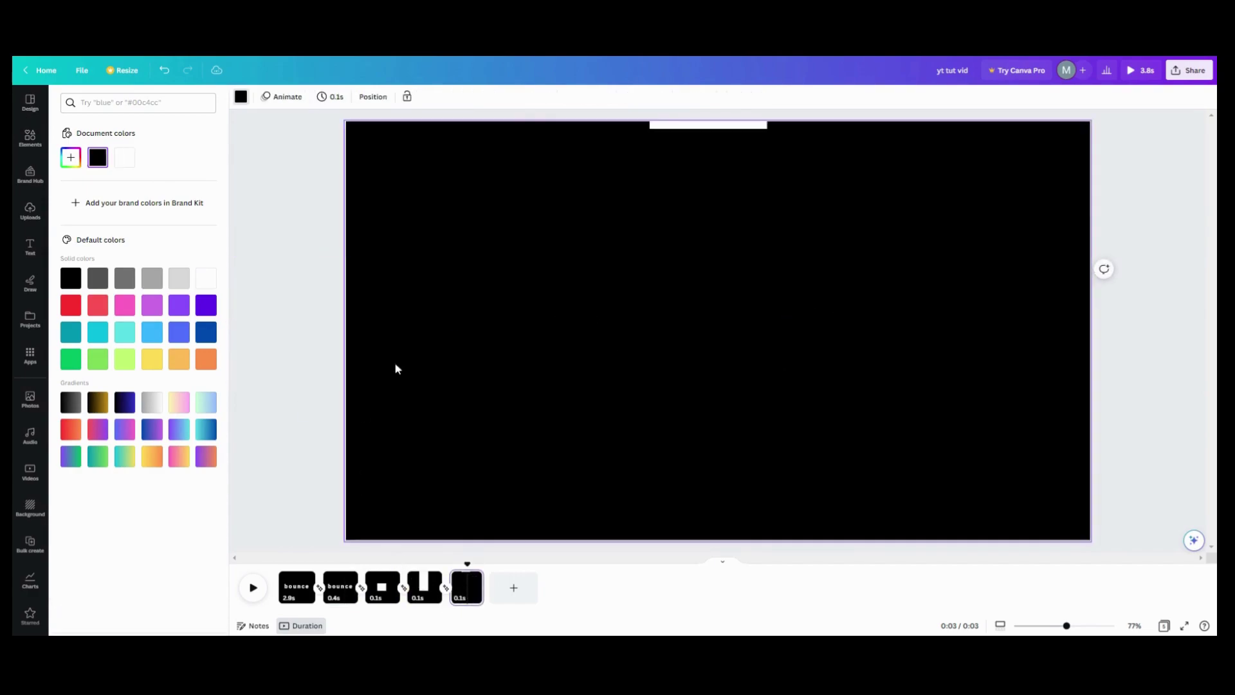
click(287, 184)
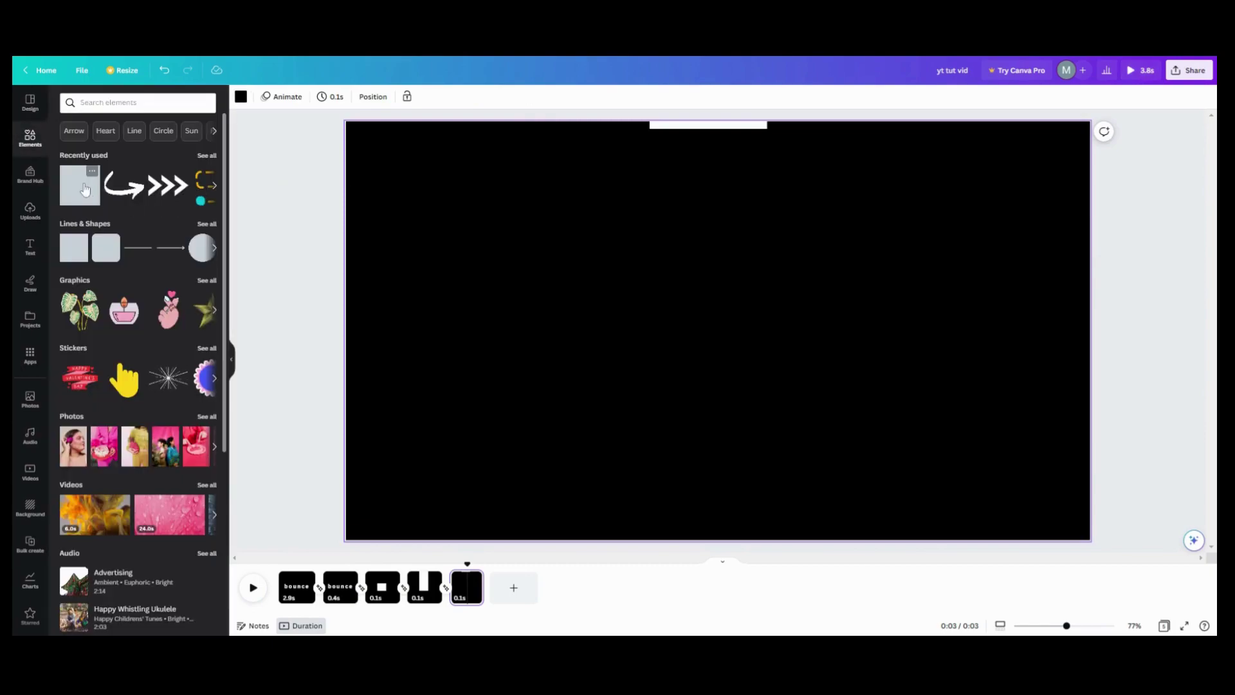
key(r)
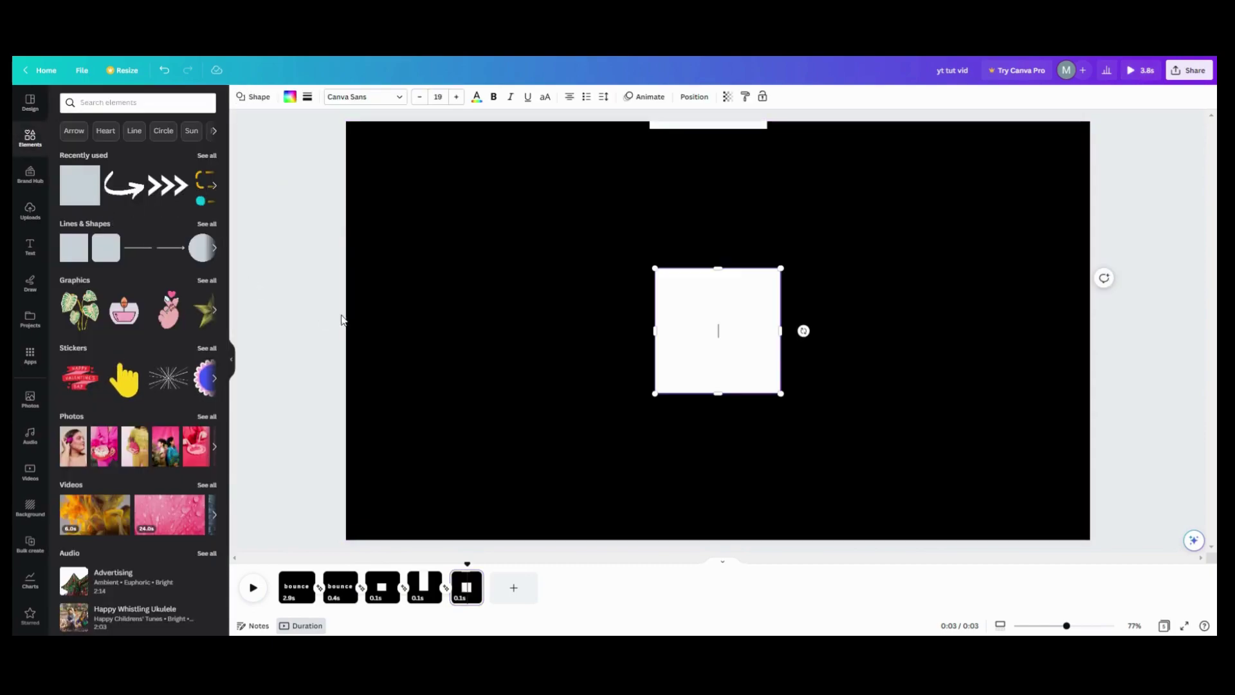
click(289, 98)
click(131, 158)
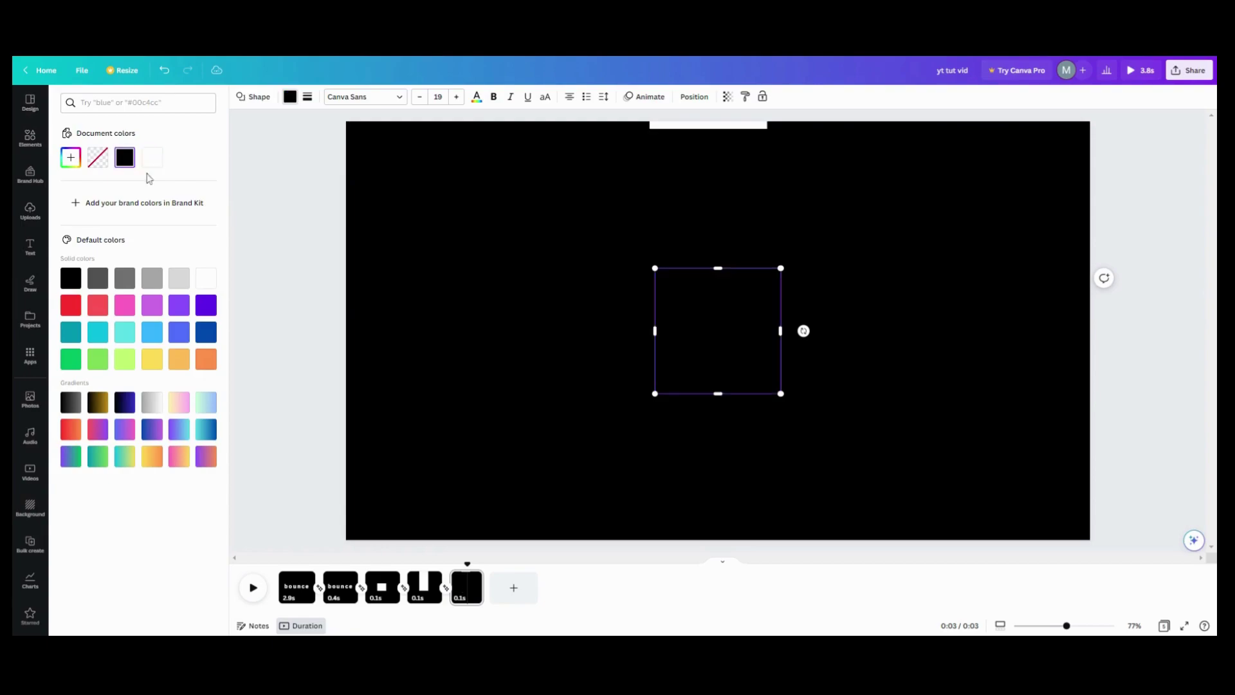
drag(664, 292, 655, 68)
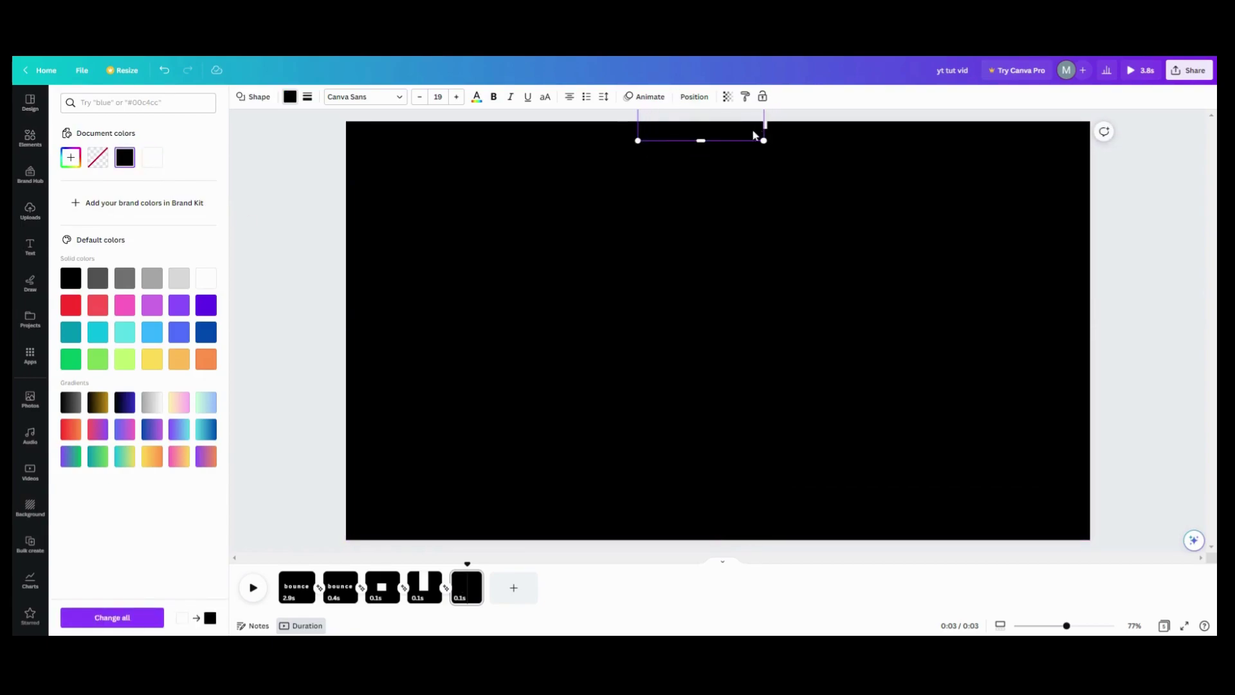
click(422, 318)
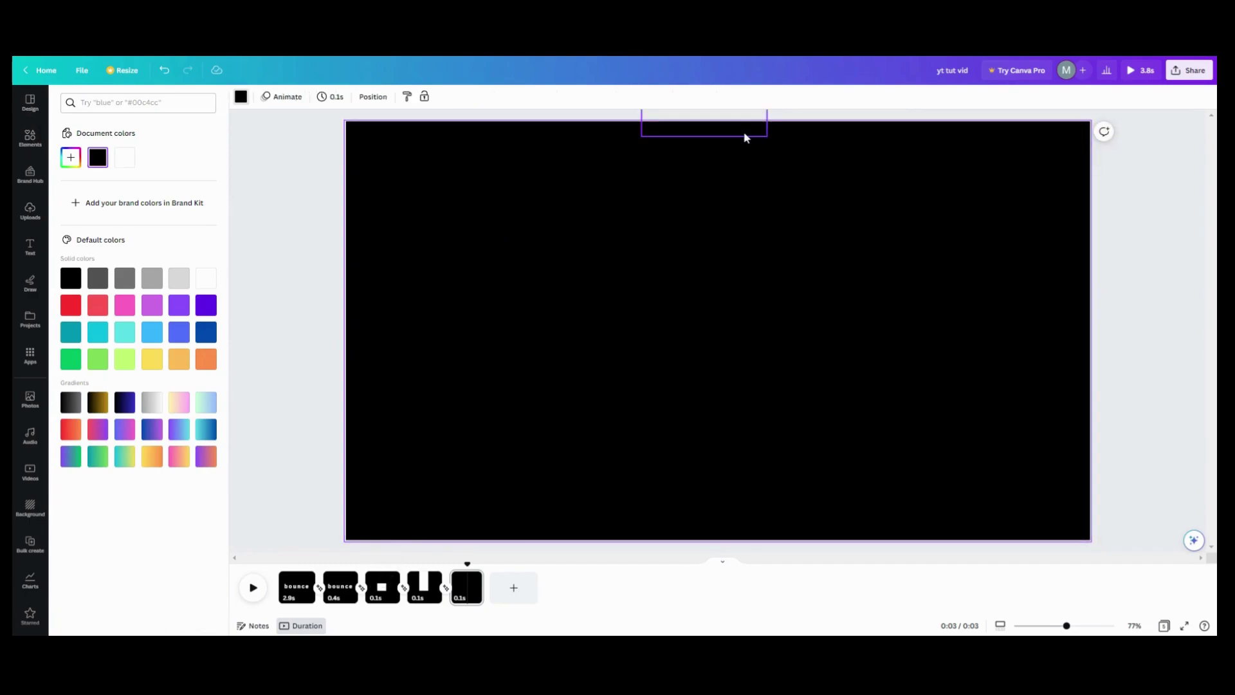
click(745, 137)
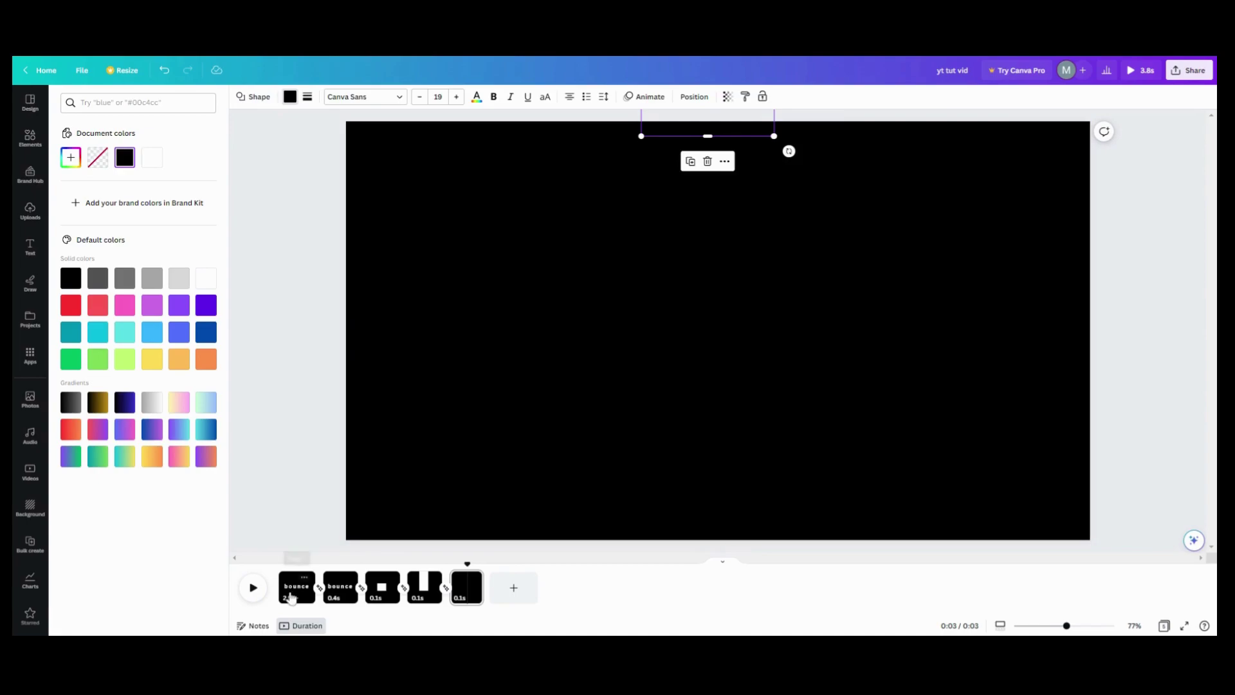